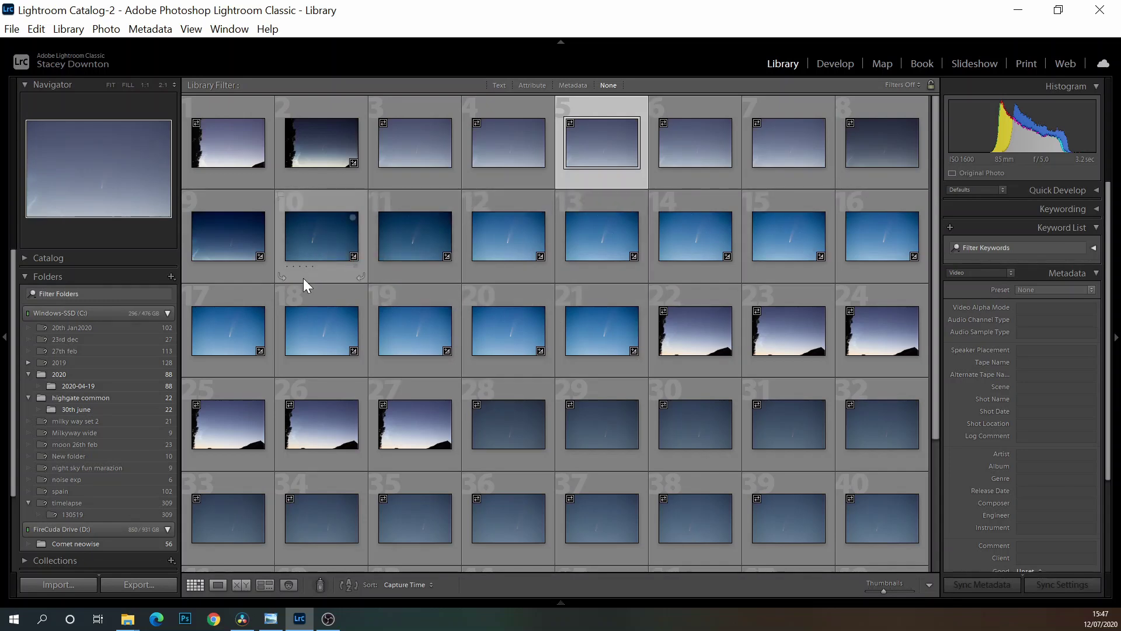
Step: View the twelfth photo in the grid, the blue-sky comet shot, in the enlarged single-photo view
{"action": "left_click", "coordinate": [498, 250]}
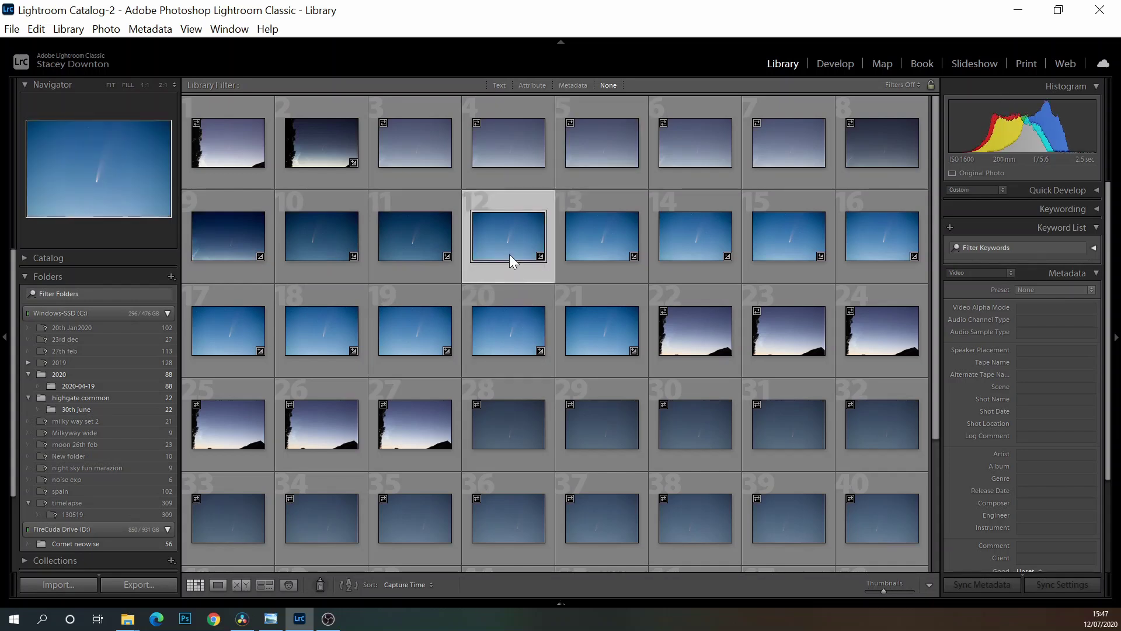
{"action": "key", "text": "e"}
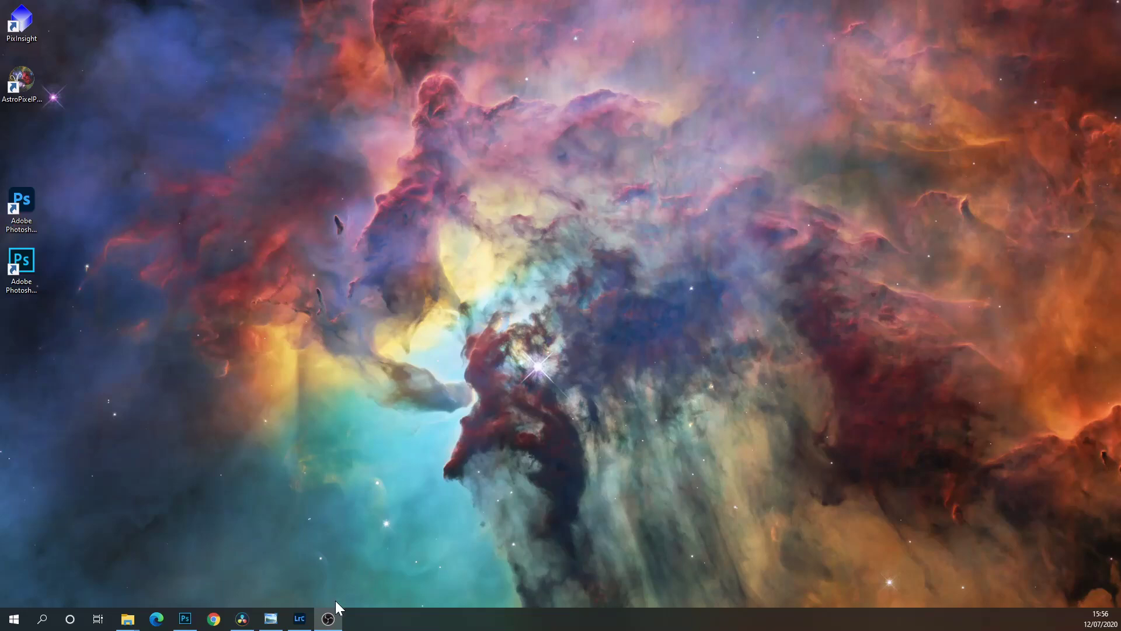
Step: Switch to Photoshop and start the Load Files into Stack script, browsing for its source files
{"action": "left_click", "coordinate": [184, 620]}
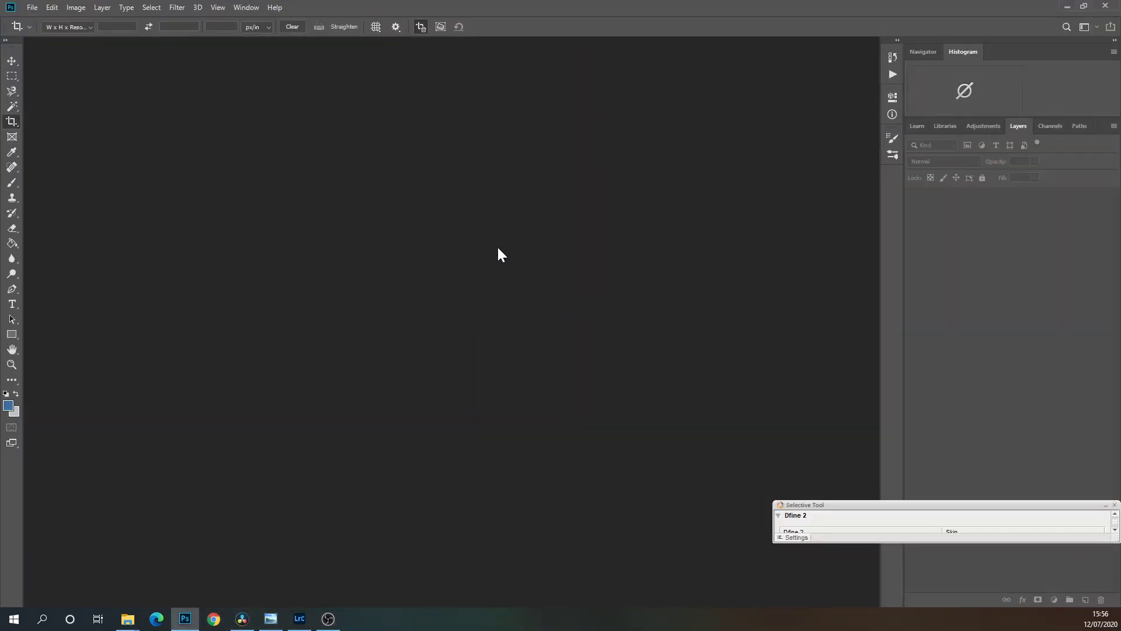
{"action": "left_click", "coordinate": [28, 7]}
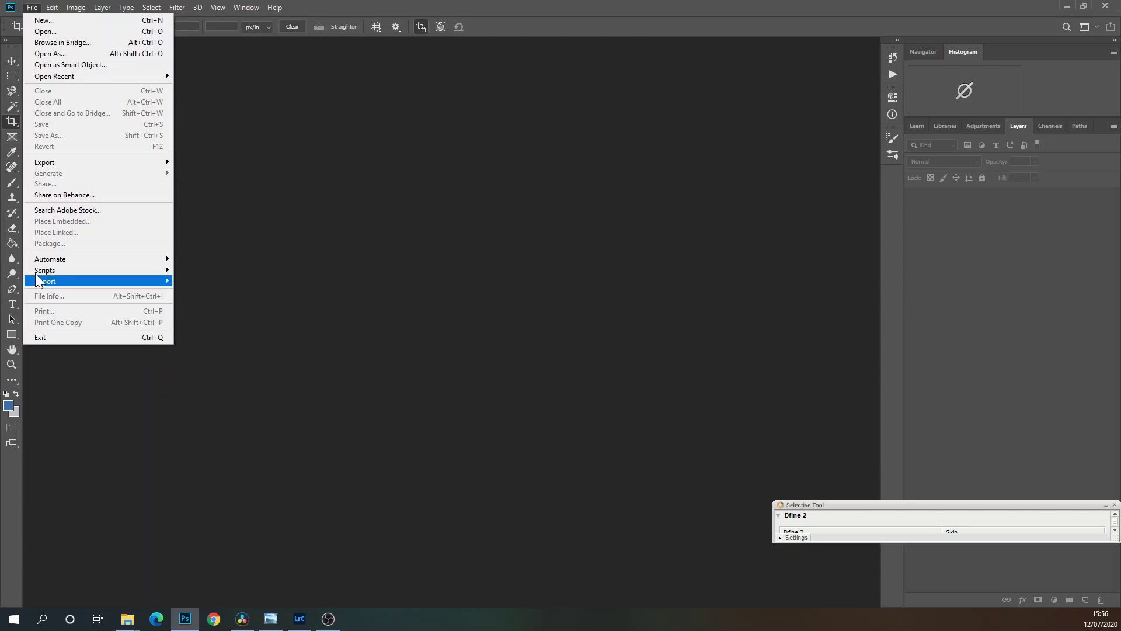
{"action": "mouse_move", "coordinate": [46, 269]}
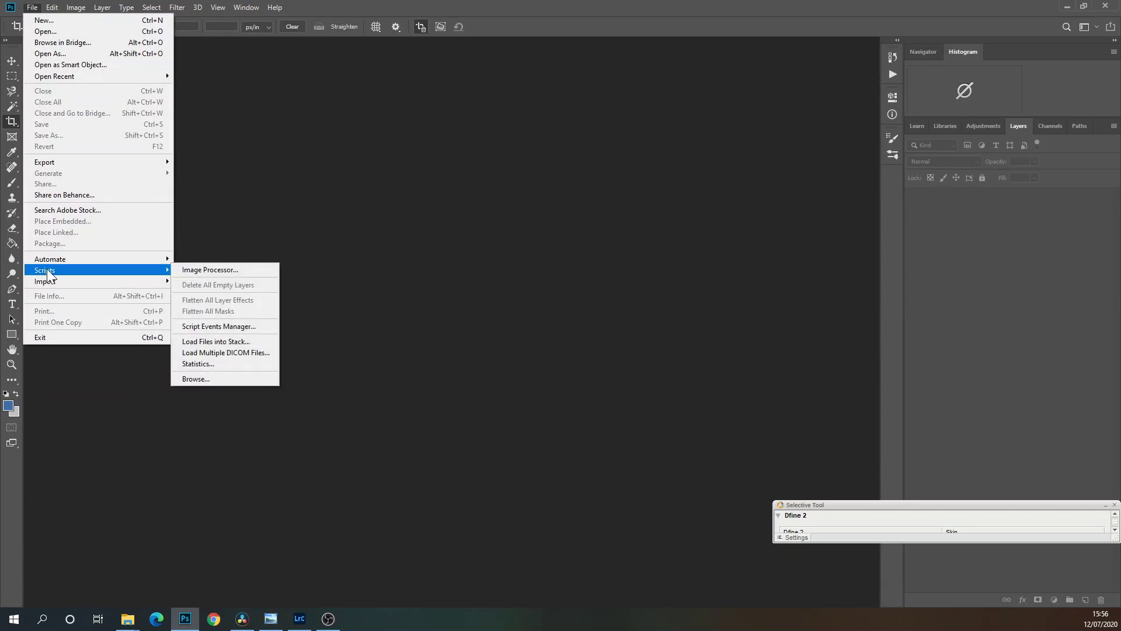
{"action": "left_click", "coordinate": [250, 340]}
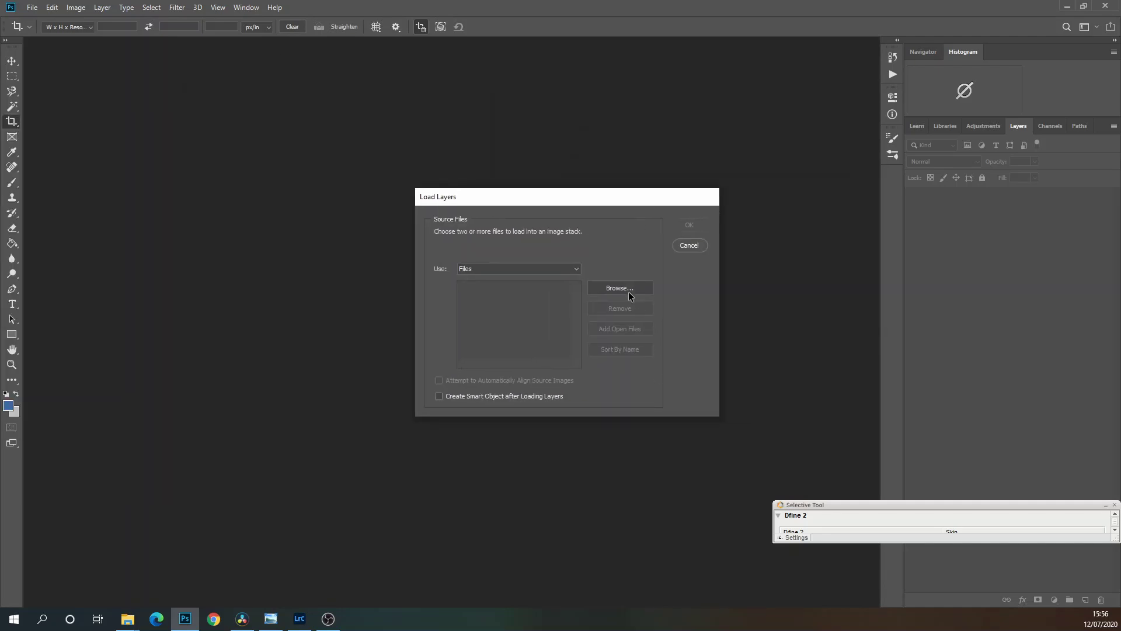
{"action": "left_click", "coordinate": [628, 292]}
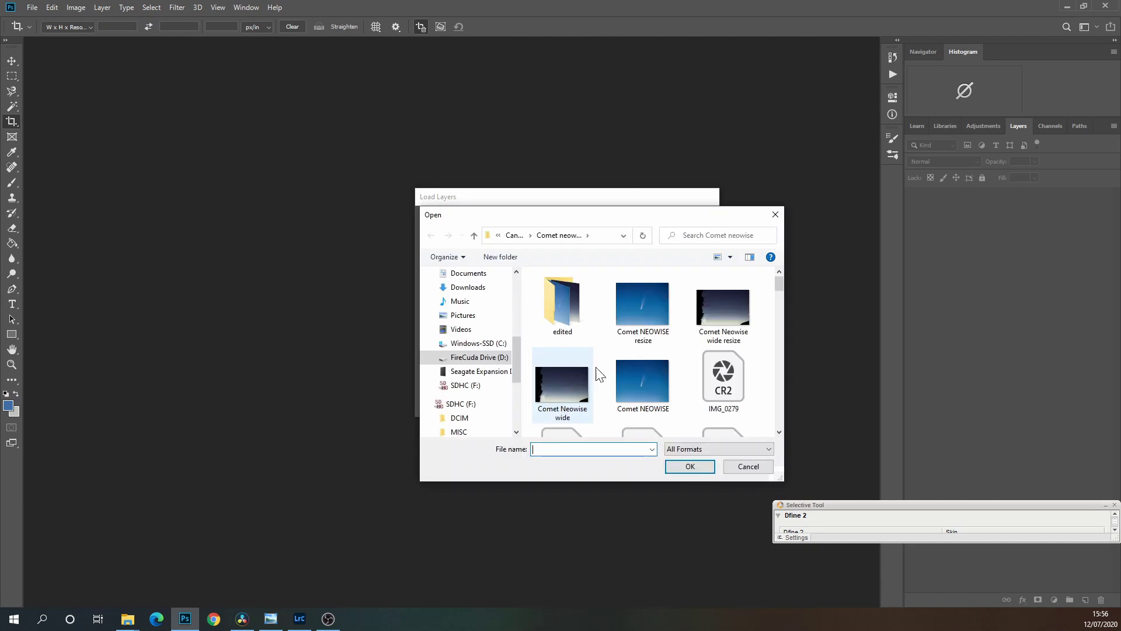
Step: Load the raw files IMG_0292, IMG_0293, IMG_0294 and IMG_0295, without their copies, as layers of one document
{"action": "scroll", "coordinate": [642, 359], "scroll_direction": "down", "scroll_amount": 3}
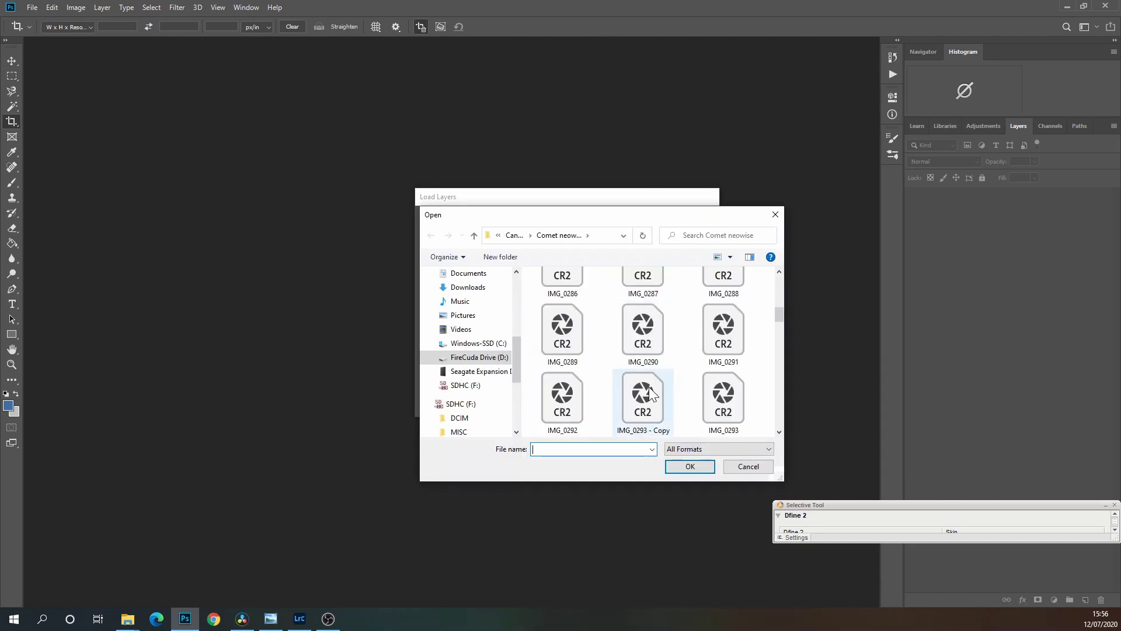
{"action": "left_click", "coordinate": [579, 404]}
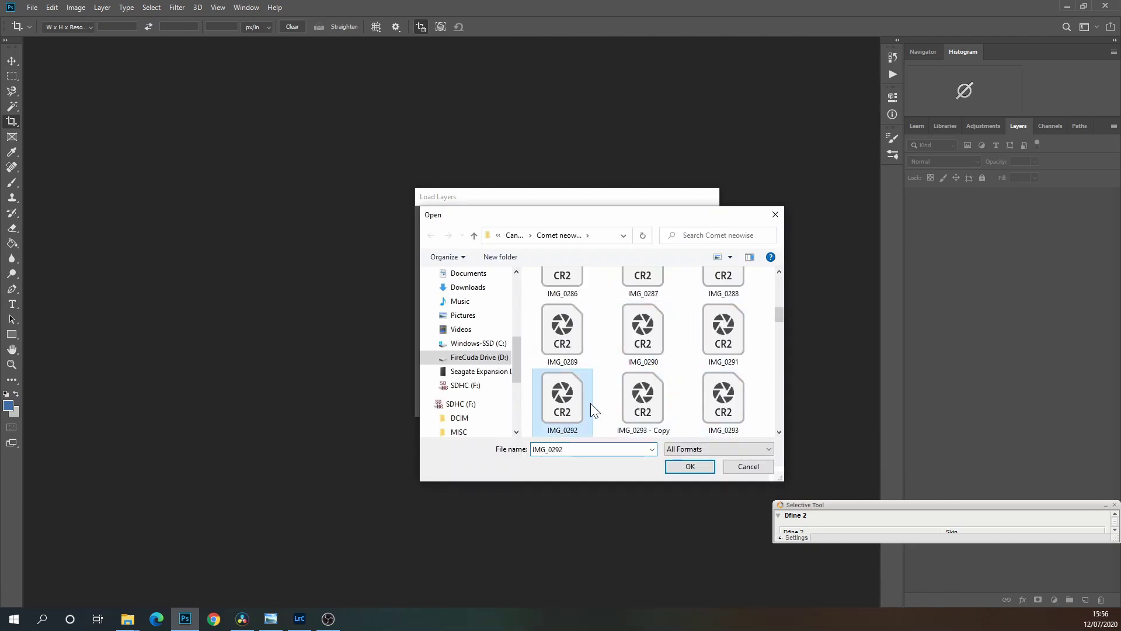
{"action": "left_click", "coordinate": [726, 406], "text": "ctrl"}
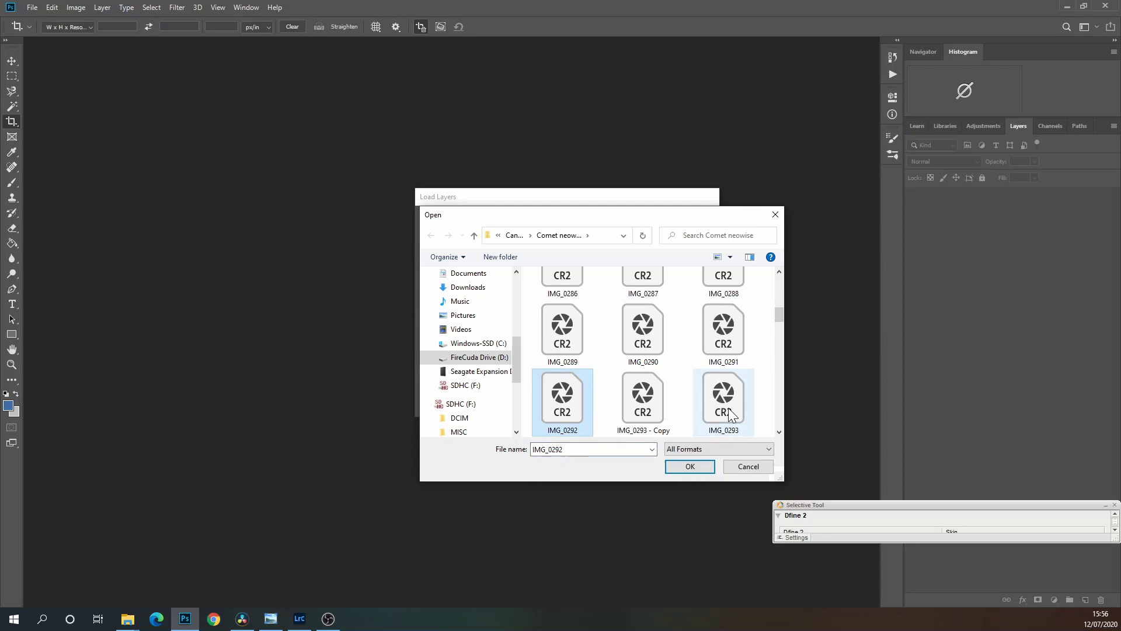
{"action": "left_click", "coordinate": [780, 433]}
{"action": "left_click", "coordinate": [779, 433]}
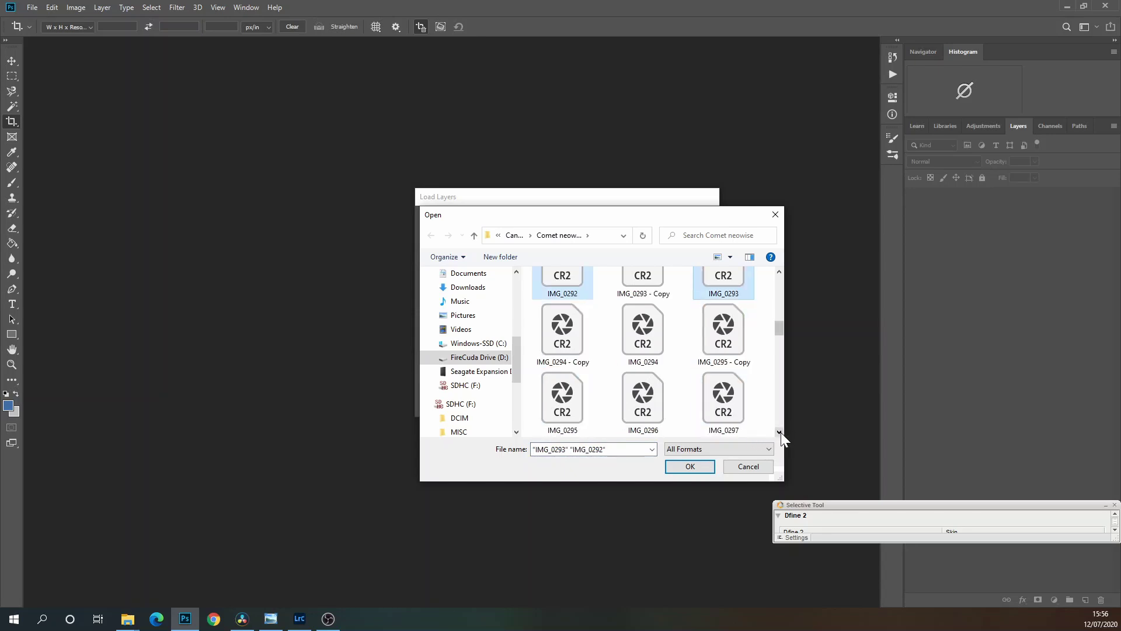
{"action": "left_click", "coordinate": [623, 344], "text": "ctrl"}
{"action": "left_click", "coordinate": [576, 413], "text": "ctrl"}
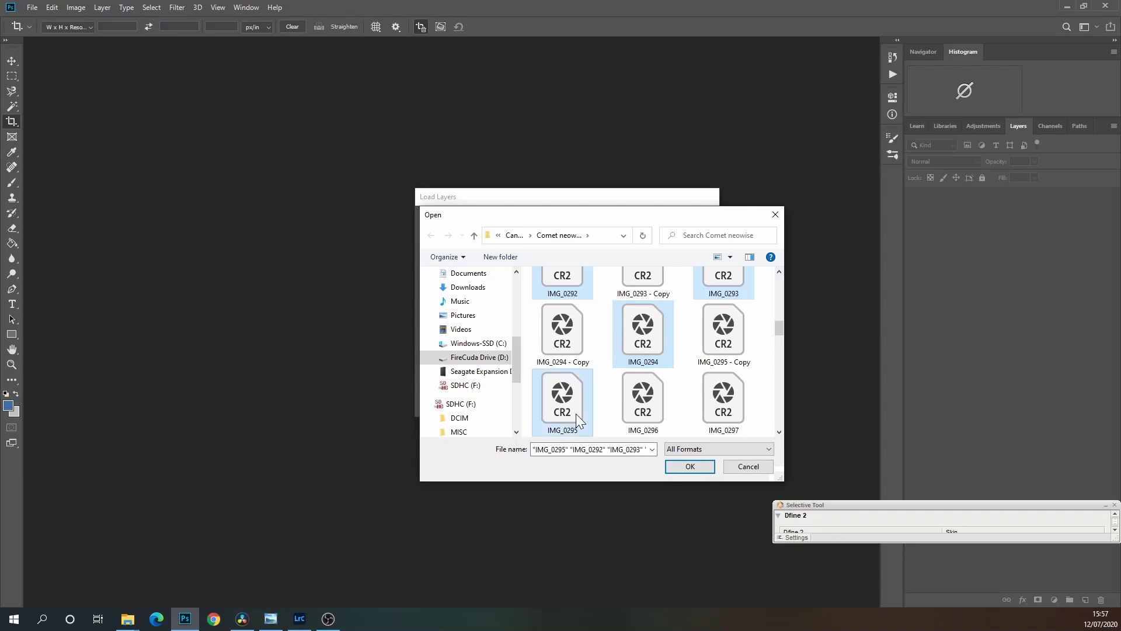
{"action": "left_click", "coordinate": [689, 466]}
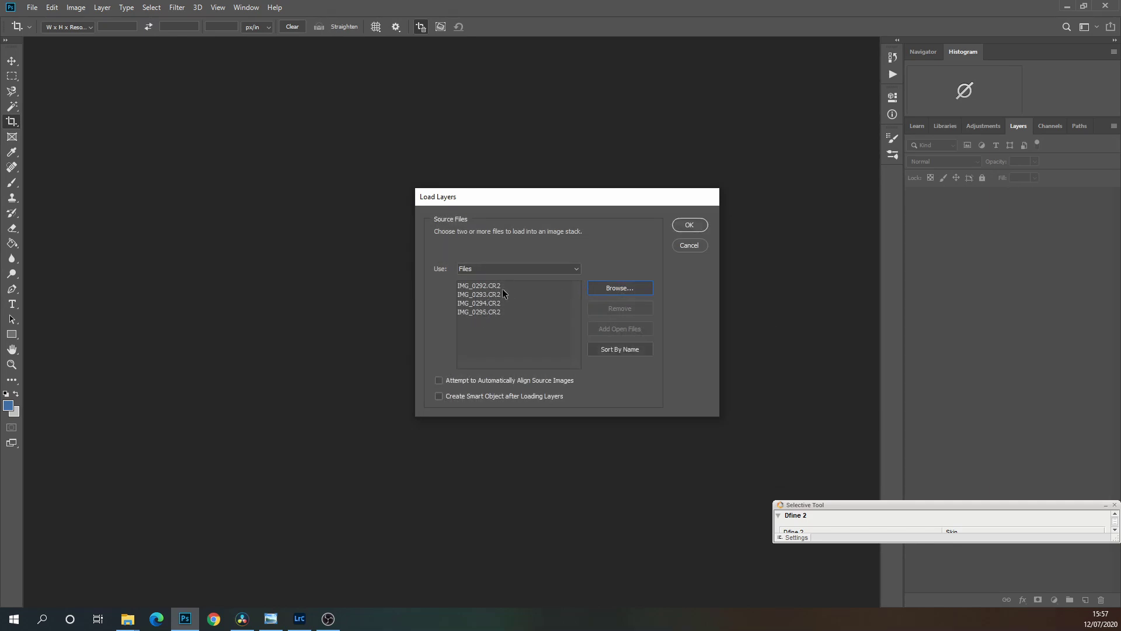
{"action": "left_click", "coordinate": [697, 223]}
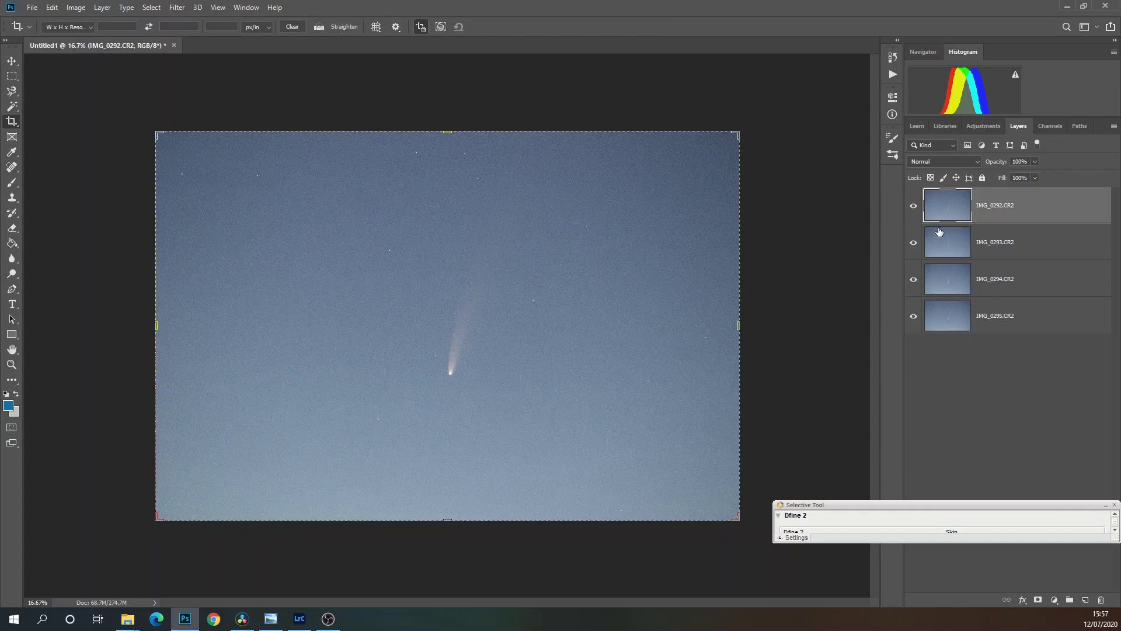
Step: Hide the four comet layers one by one and show them again to compare the comet's position between frames
{"action": "left_click", "coordinate": [912, 207]}
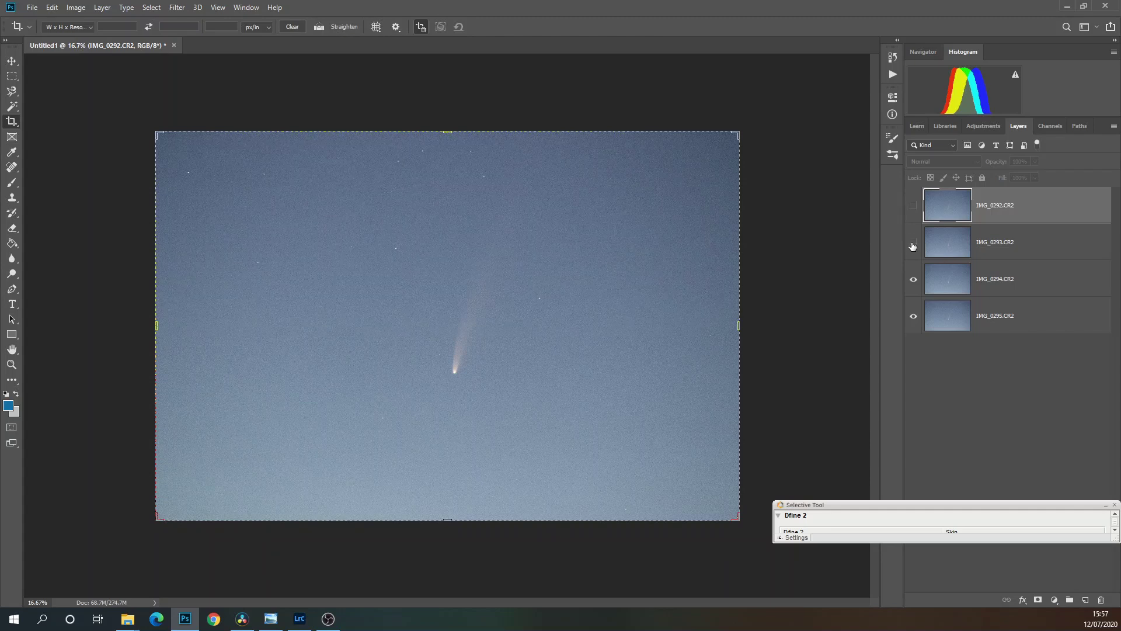
{"action": "left_click", "coordinate": [912, 244]}
{"action": "left_click", "coordinate": [911, 282]}
{"action": "left_click", "coordinate": [917, 317]}
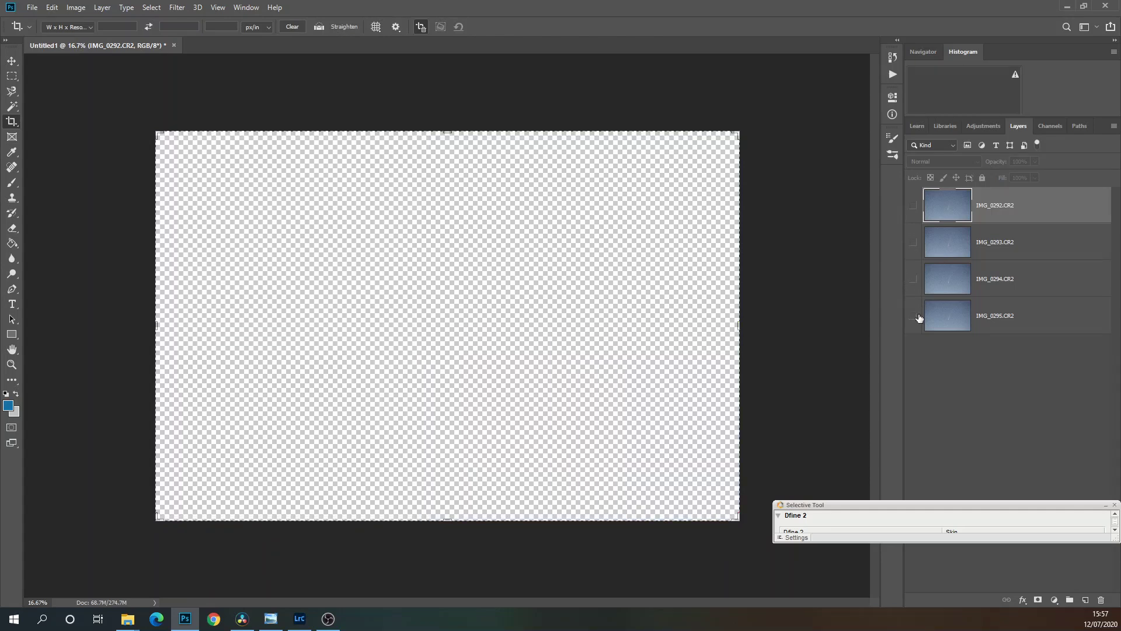
{"action": "left_click", "coordinate": [913, 280]}
{"action": "left_click", "coordinate": [913, 243]}
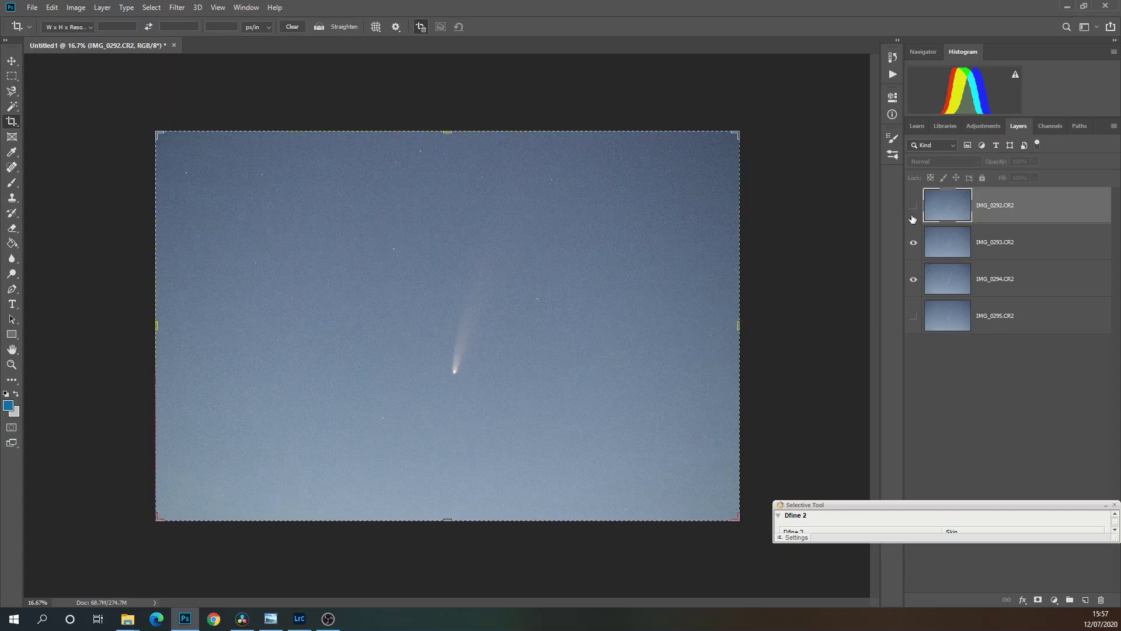
{"action": "left_click", "coordinate": [912, 206]}
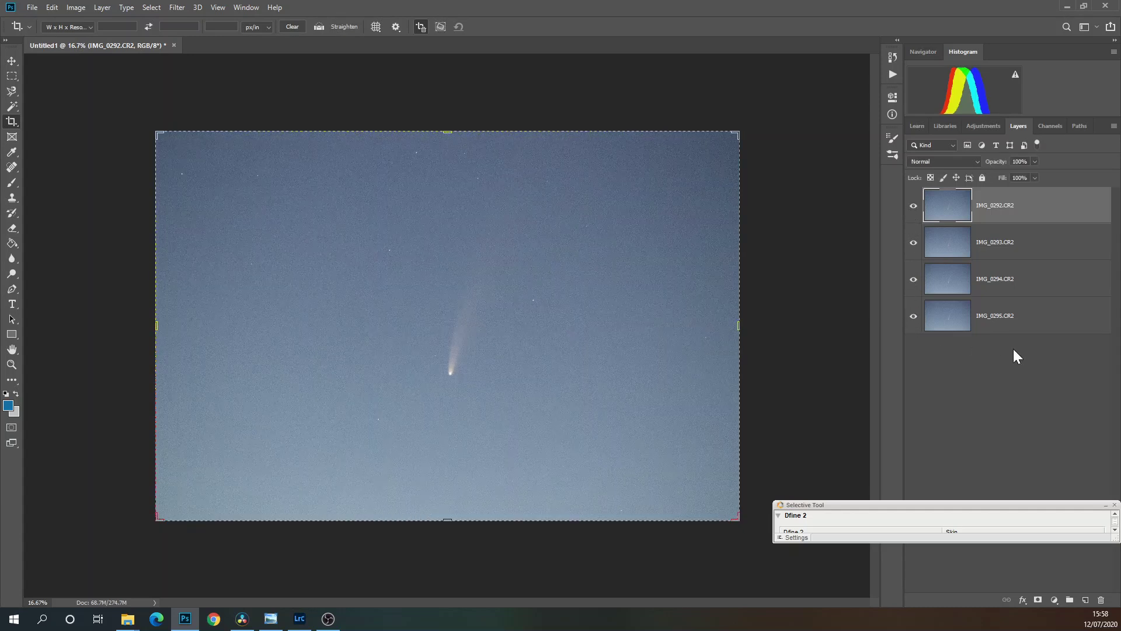
Step: Set the IMG_0294.CR2 layer's blend mode to Difference and hide the IMG_0292.CR2 and IMG_0293.CR2 layers above it
{"action": "left_click", "coordinate": [971, 281]}
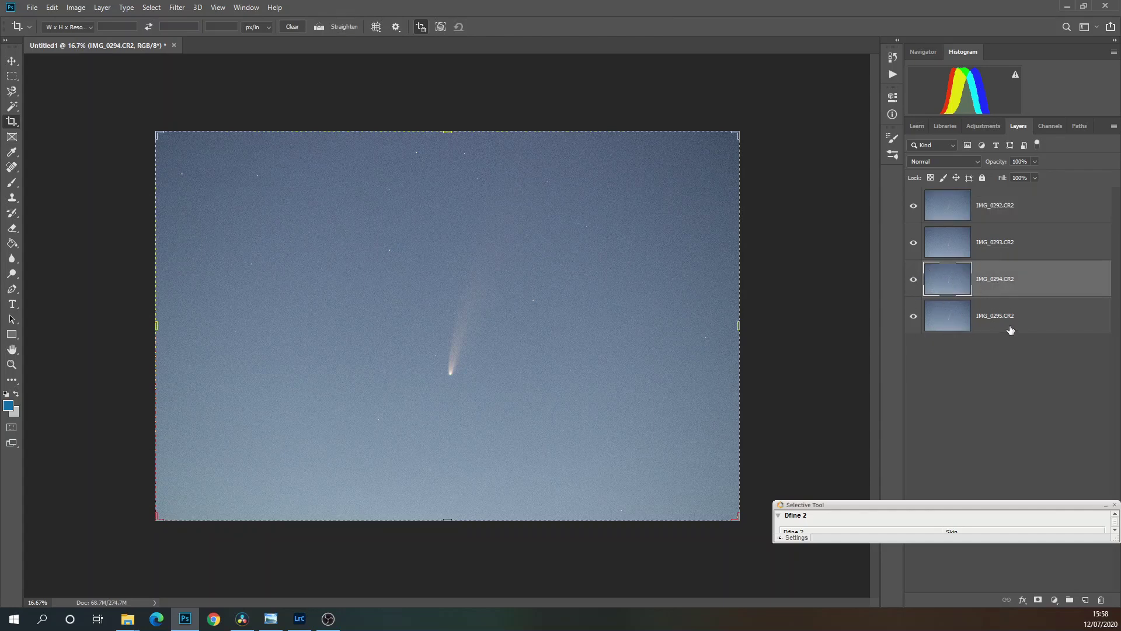
{"action": "left_click", "coordinate": [978, 163]}
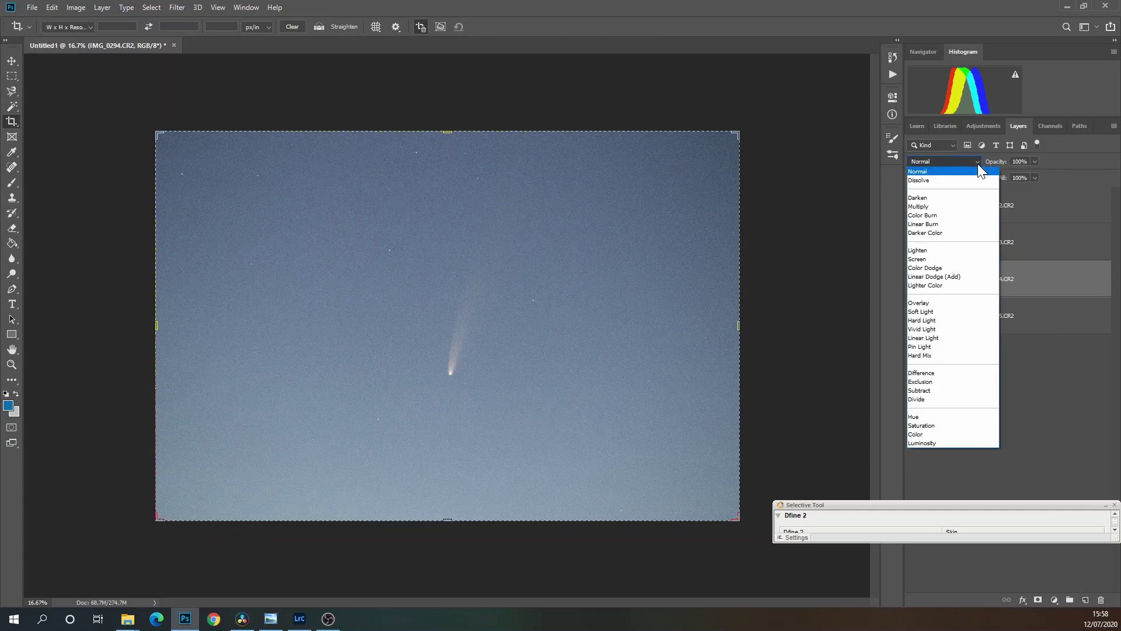
{"action": "left_click", "coordinate": [945, 373]}
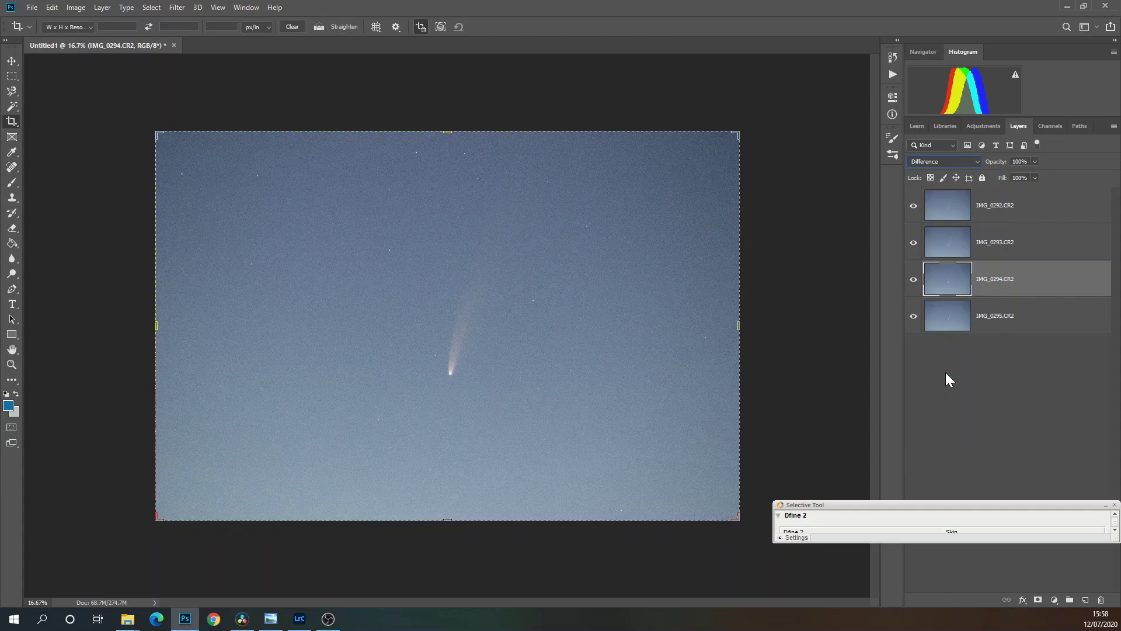
{"action": "left_click", "coordinate": [915, 206]}
{"action": "left_click", "coordinate": [913, 243]}
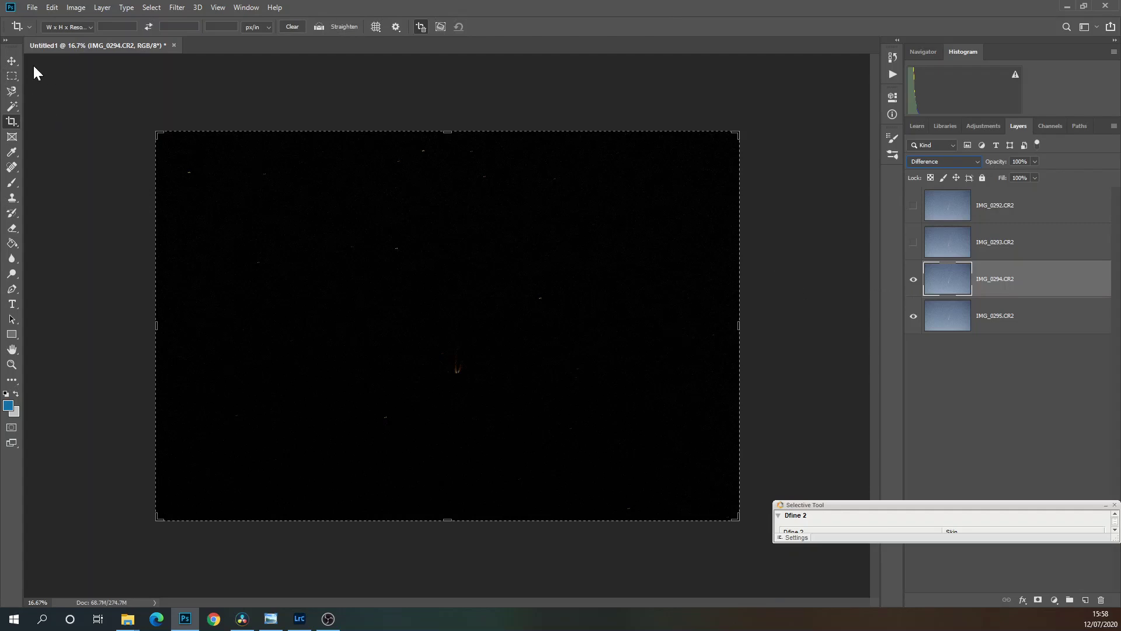
Step: Align the IMG_0294.CR2 layer's comet and stars with IMG_0295.CR2 using the Move tool, and return its blend mode to Normal
{"action": "left_click", "coordinate": [12, 61]}
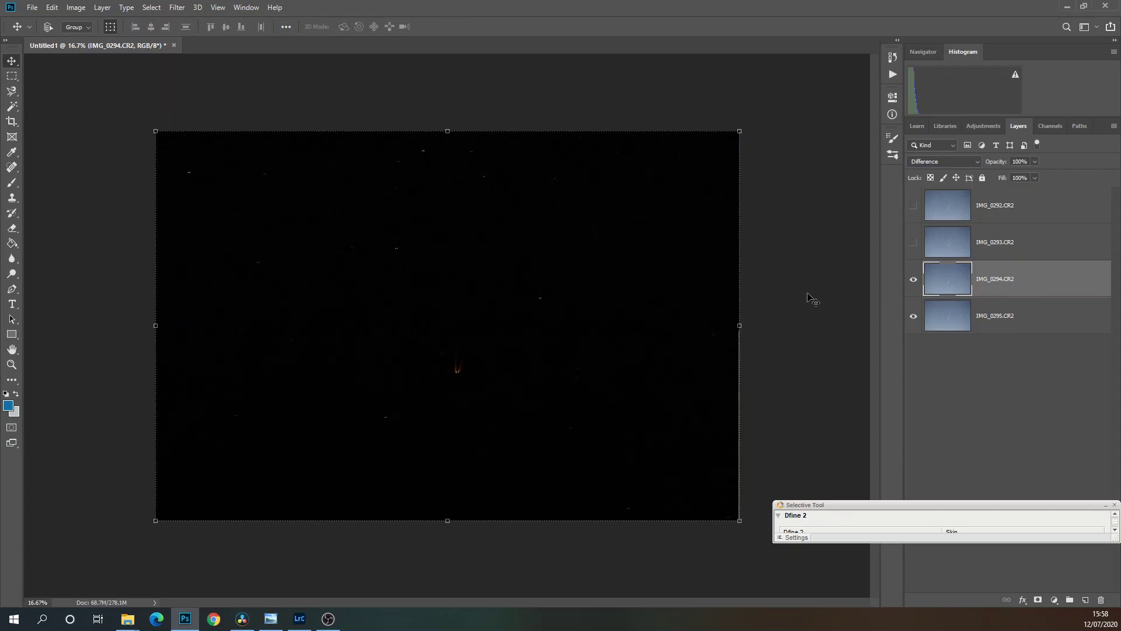
{"action": "left_click_drag", "start_coordinate": [813, 299], "coordinate": [815, 300]}
{"action": "key", "text": "Up"}
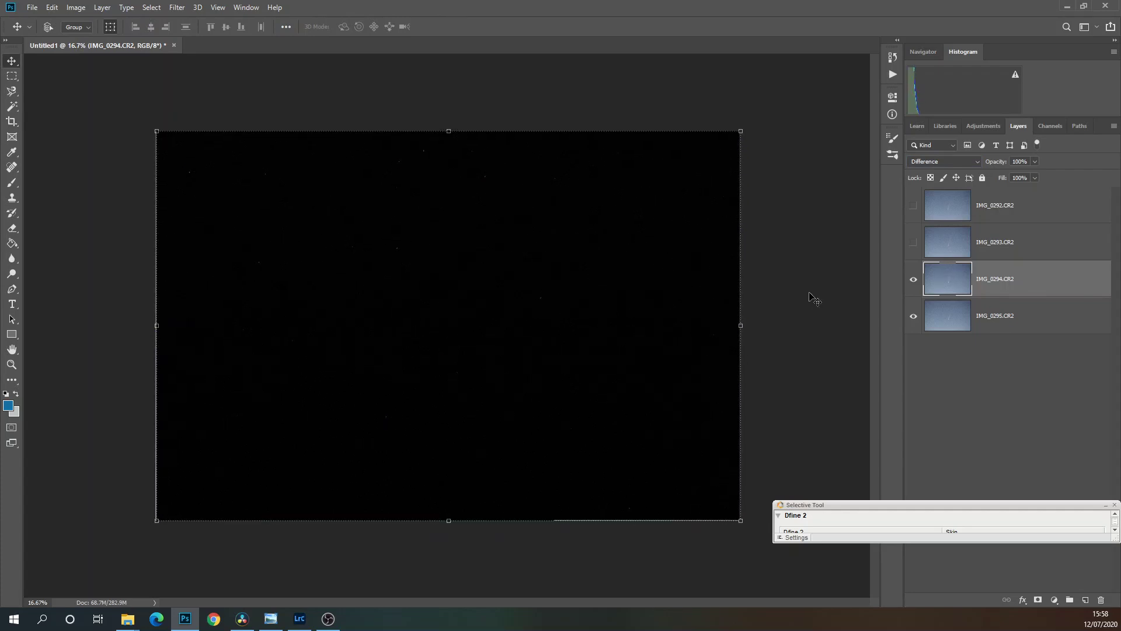
{"action": "key", "text": "Right"}
{"action": "key", "text": "Right"}
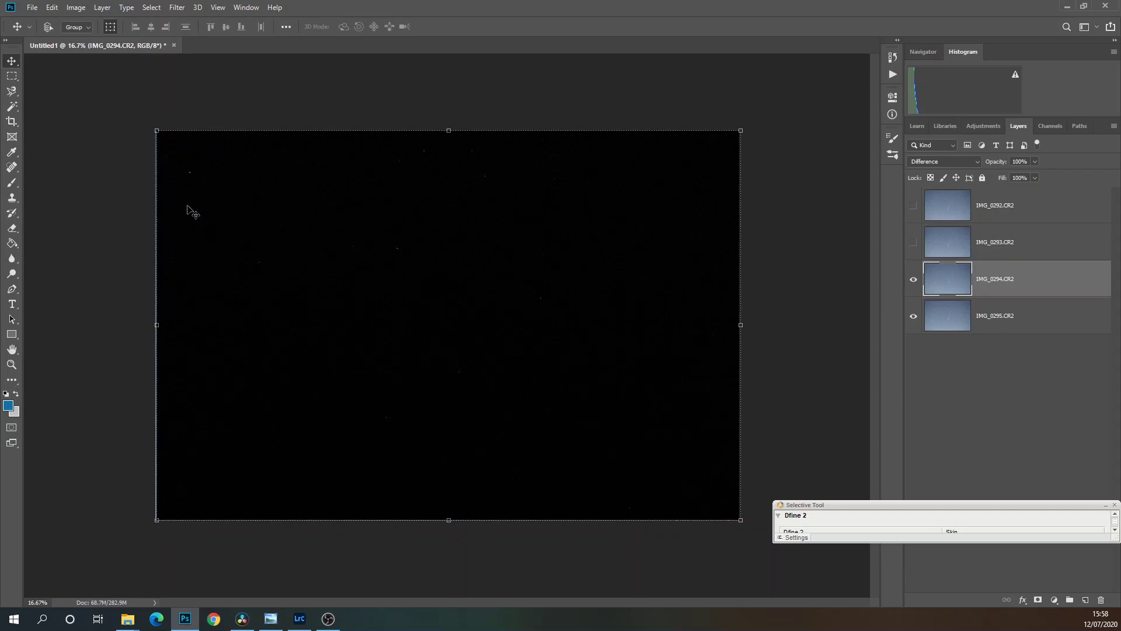
{"action": "key", "text": "Left"}
{"action": "left_click", "coordinate": [936, 161]}
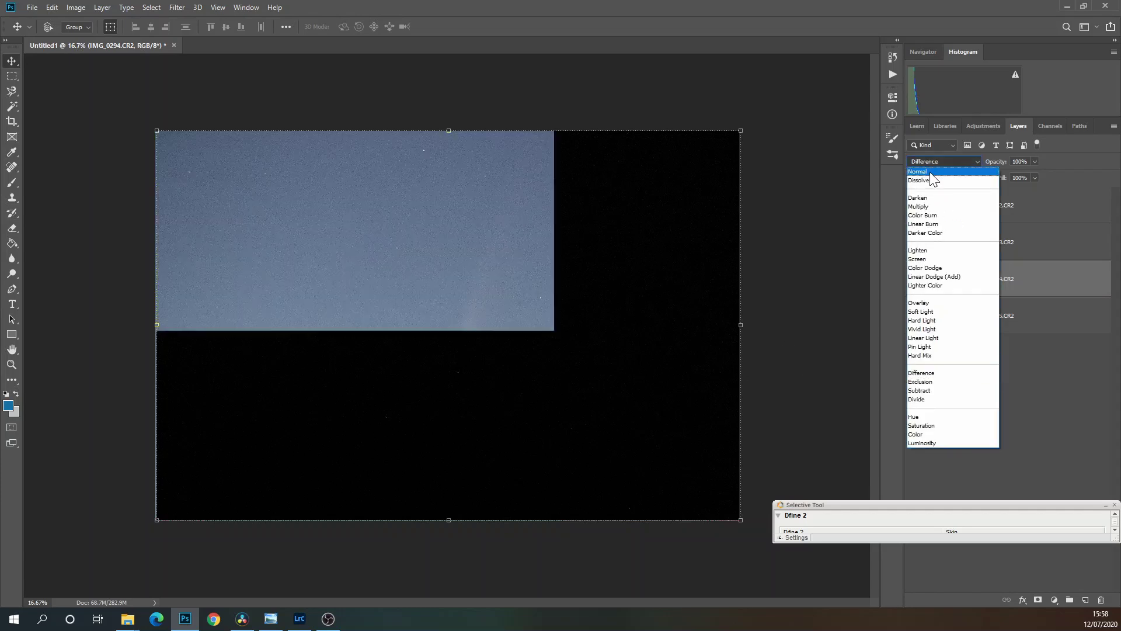
{"action": "left_click", "coordinate": [929, 172]}
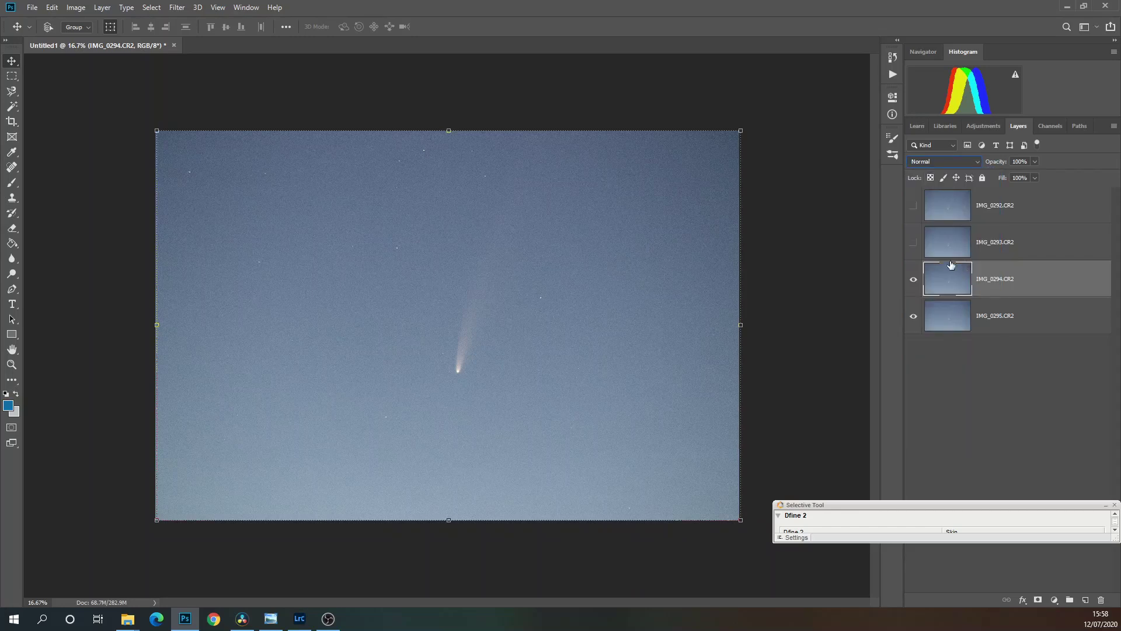
Step: Show the IMG_0293.CR2 layer and set its blend mode to Difference
{"action": "left_click", "coordinate": [942, 246]}
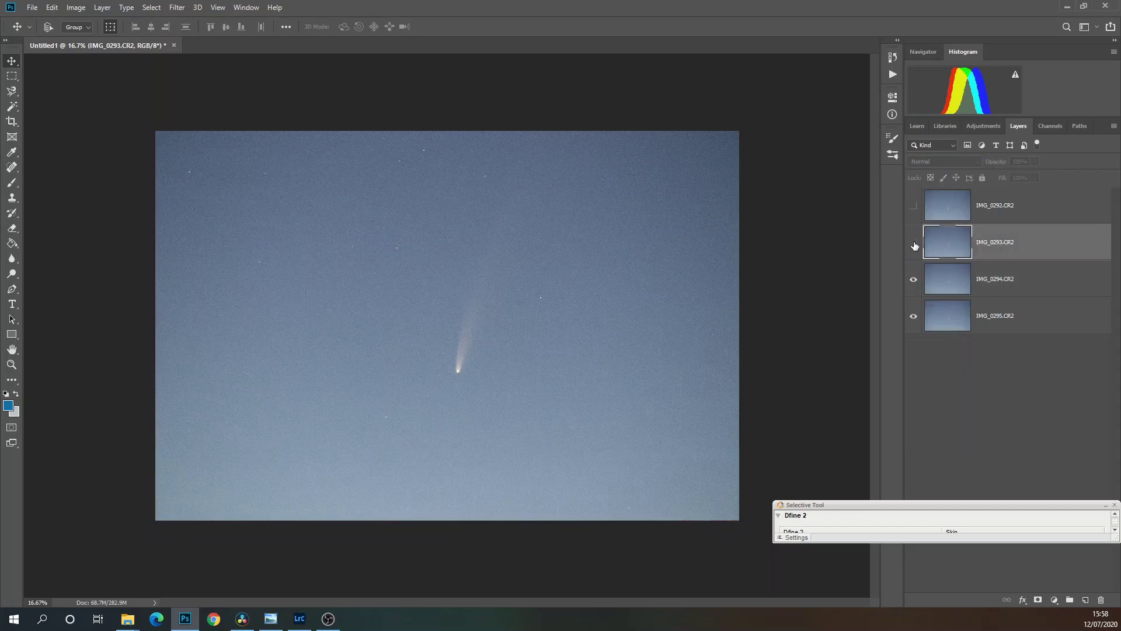
{"action": "left_click", "coordinate": [915, 244]}
{"action": "left_click", "coordinate": [951, 164]}
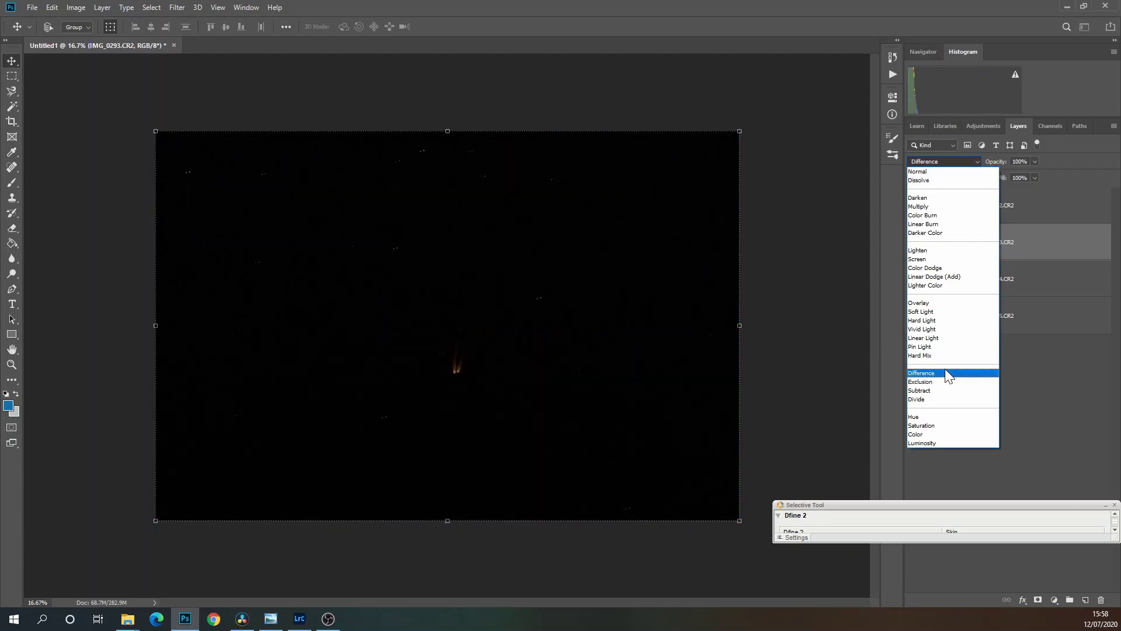
{"action": "left_click", "coordinate": [946, 374]}
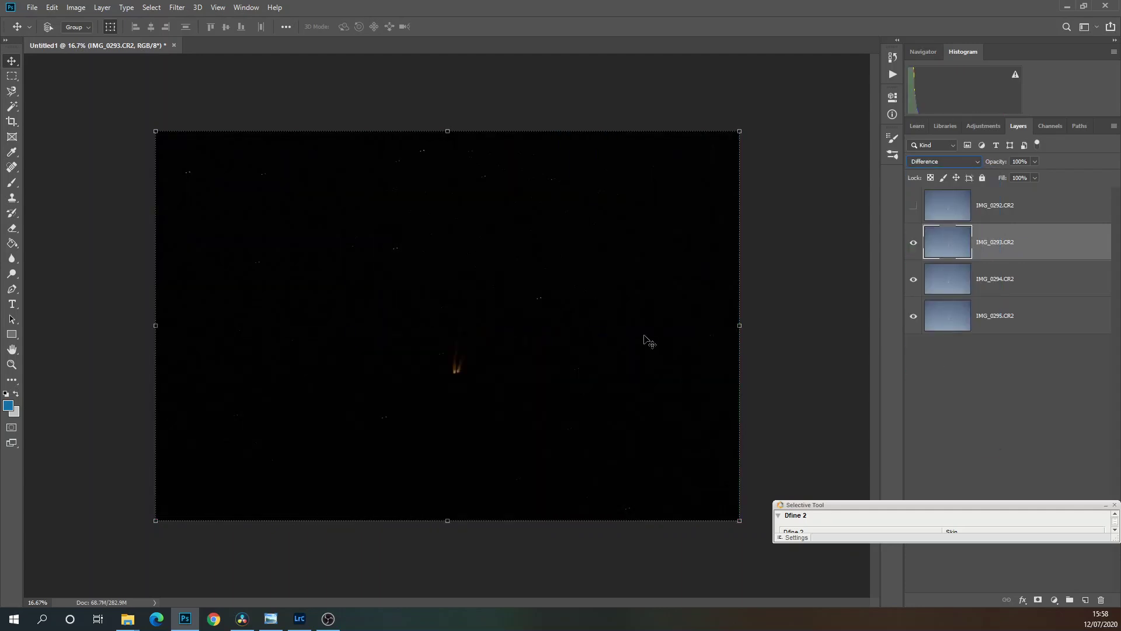
Step: Nudge the IMG_0293.CR2 layer right and up to align it with the layers below, and return its blend mode to Normal
{"action": "key", "text": "Right"}
{"action": "key", "text": "Right"}
{"action": "key", "text": "Right"}
{"action": "key", "text": "Right"}
{"action": "key", "text": "Right"}
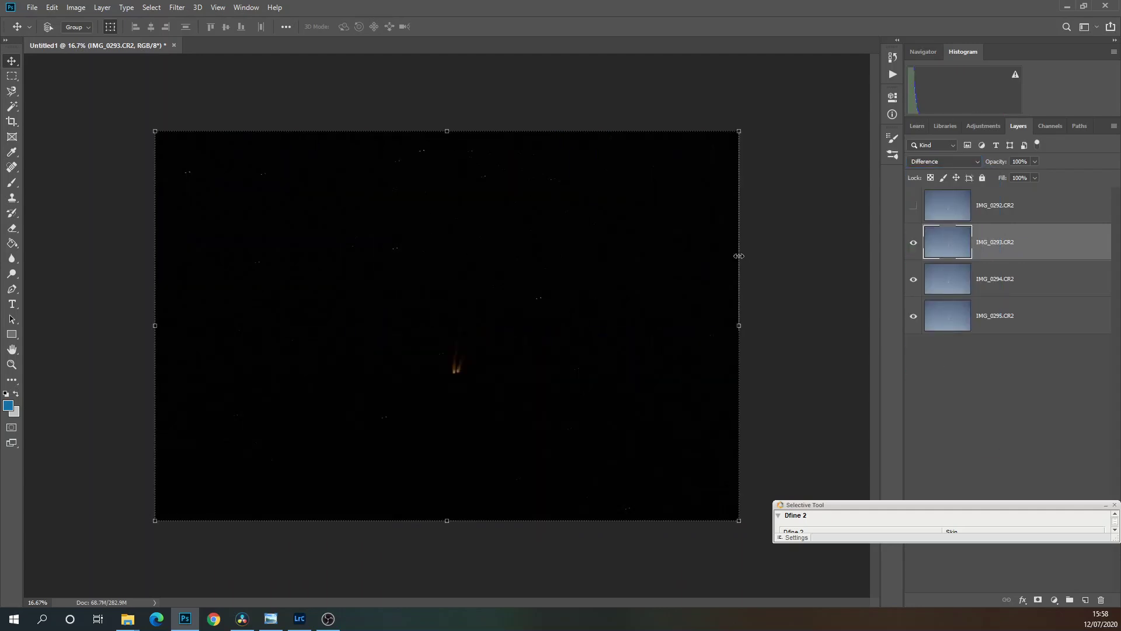
{"action": "key", "text": "Right"}
{"action": "key", "text": "Up"}
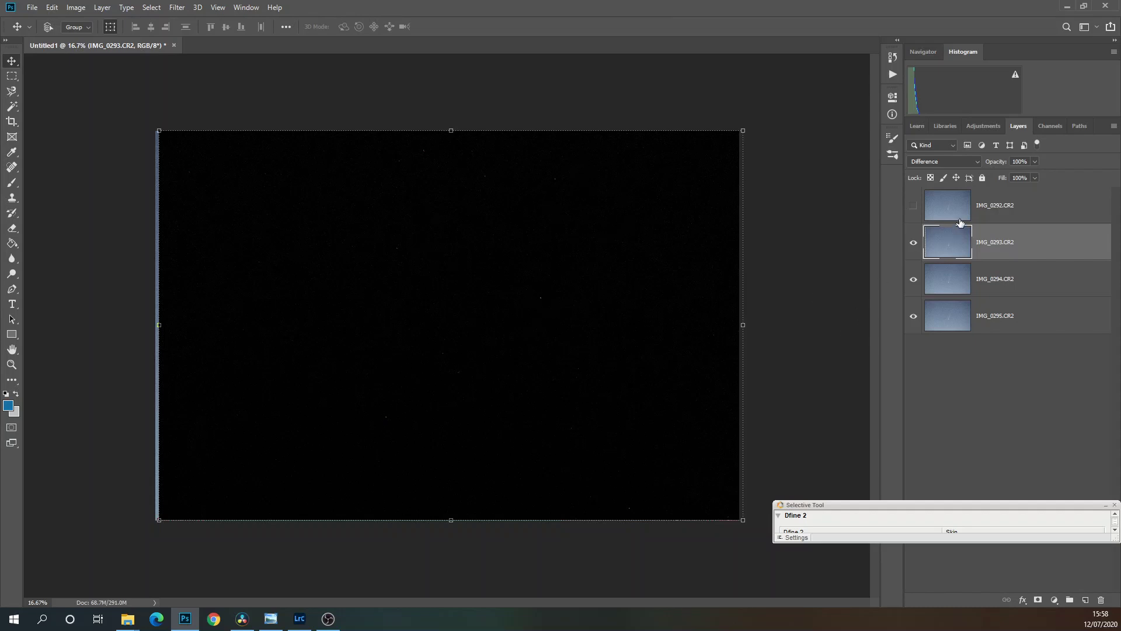
{"action": "left_click", "coordinate": [964, 163]}
{"action": "left_click", "coordinate": [955, 172]}
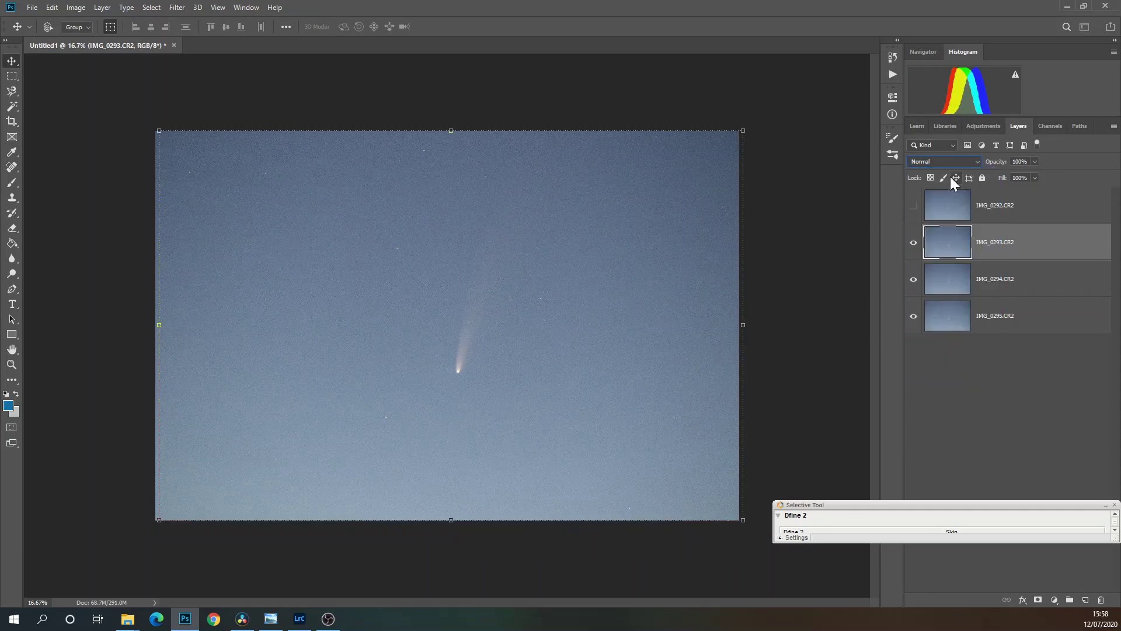
Step: Show the IMG_0292.CR2 layer and set its blend mode to Difference
{"action": "left_click", "coordinate": [913, 205]}
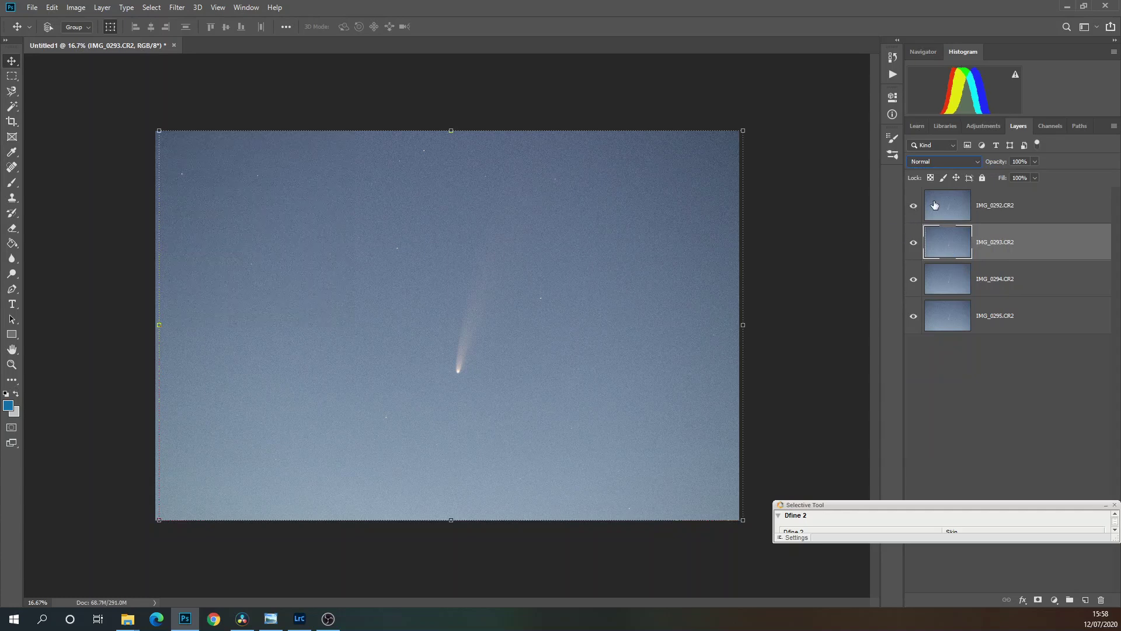
{"action": "left_click", "coordinate": [938, 205]}
{"action": "left_click", "coordinate": [937, 162]}
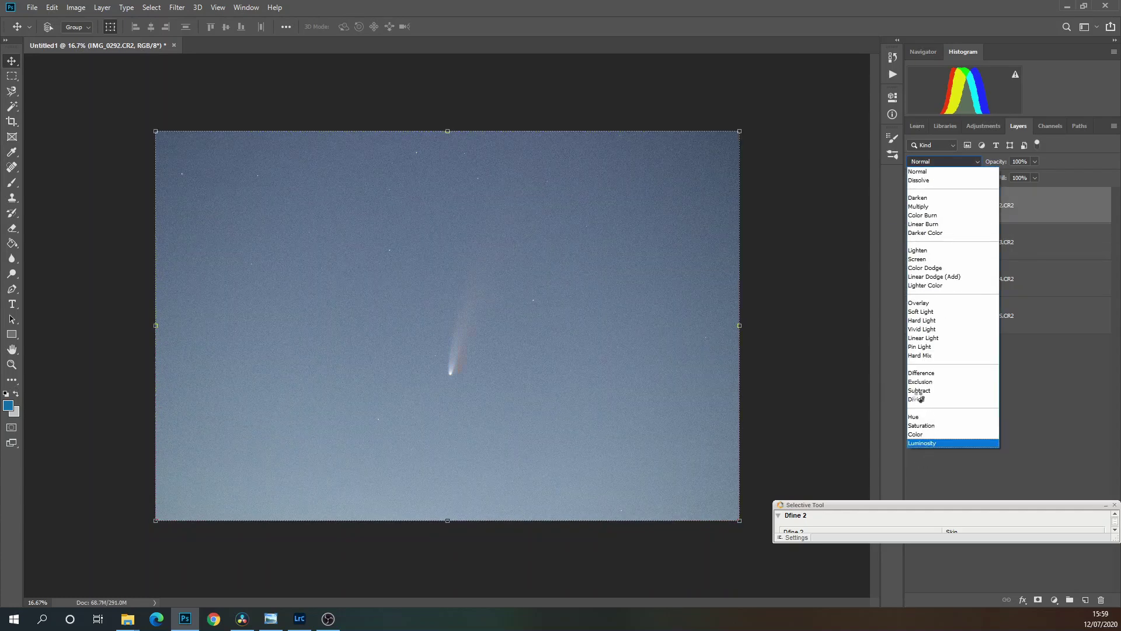
{"action": "left_click", "coordinate": [920, 378]}
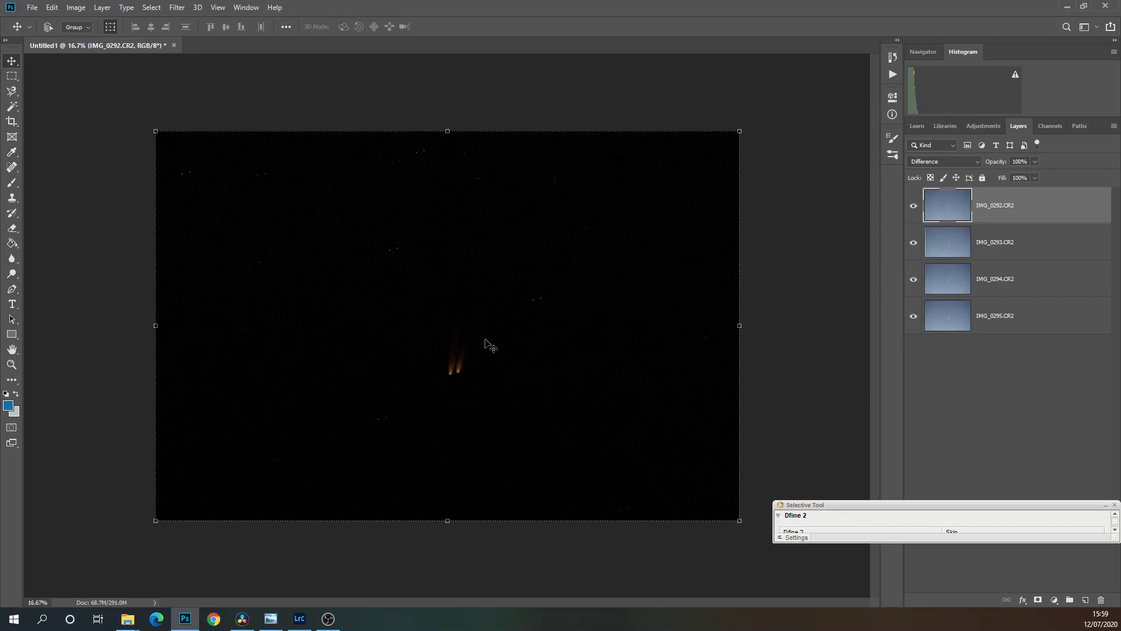
Step: Nudge the IMG_0292.CR2 layer right and up until its comet and stars align with the layers below, and return its blend mode to Normal
{"action": "key", "text": "shift+Right"}
{"action": "key", "text": "shift+Right"}
{"action": "key", "text": "shift+Right"}
{"action": "key", "text": "shift+Right"}
{"action": "key", "text": "shift+Right"}
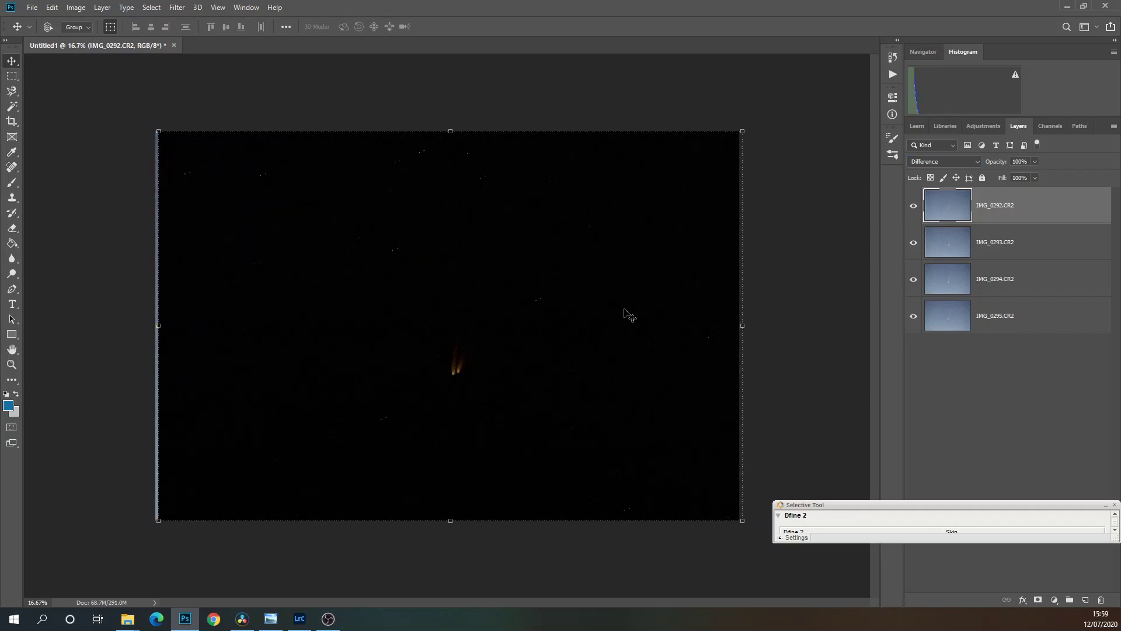
{"action": "key", "text": "shift+Right"}
{"action": "key", "text": "shift+Right"}
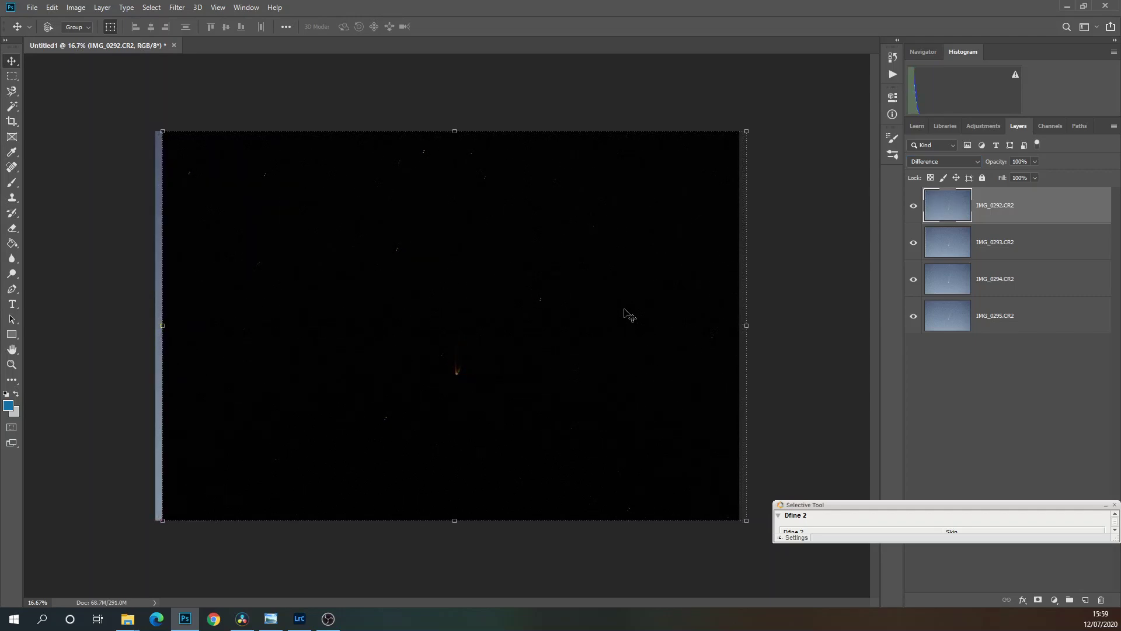
{"action": "key", "text": "shift+Up"}
{"action": "key", "text": "Up"}
{"action": "key", "text": "Right"}
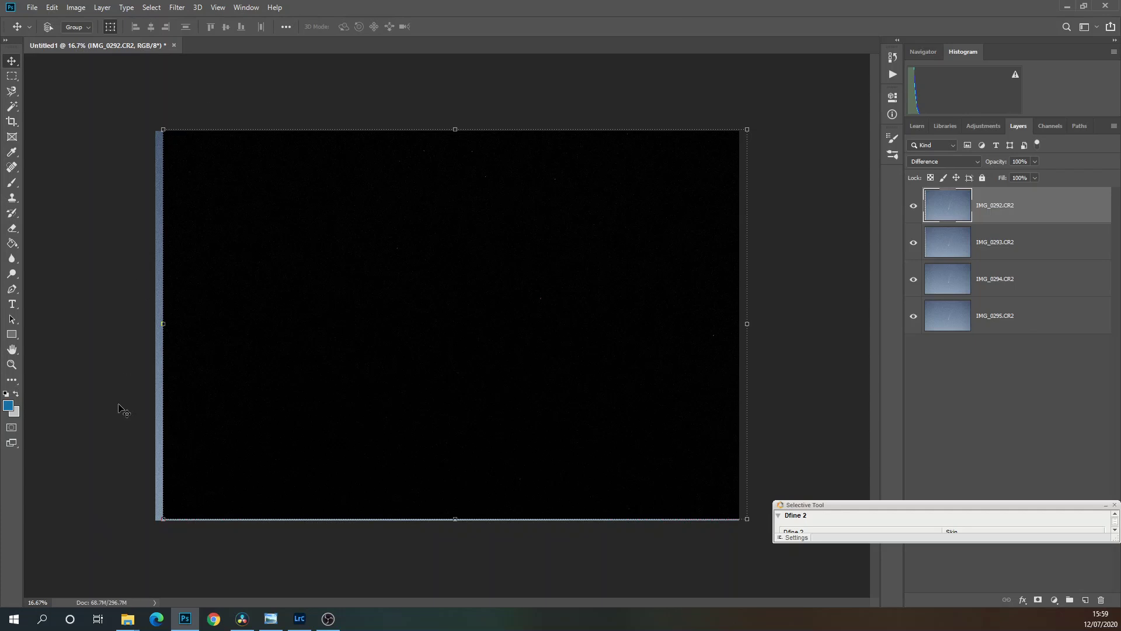
{"action": "left_click", "coordinate": [940, 162]}
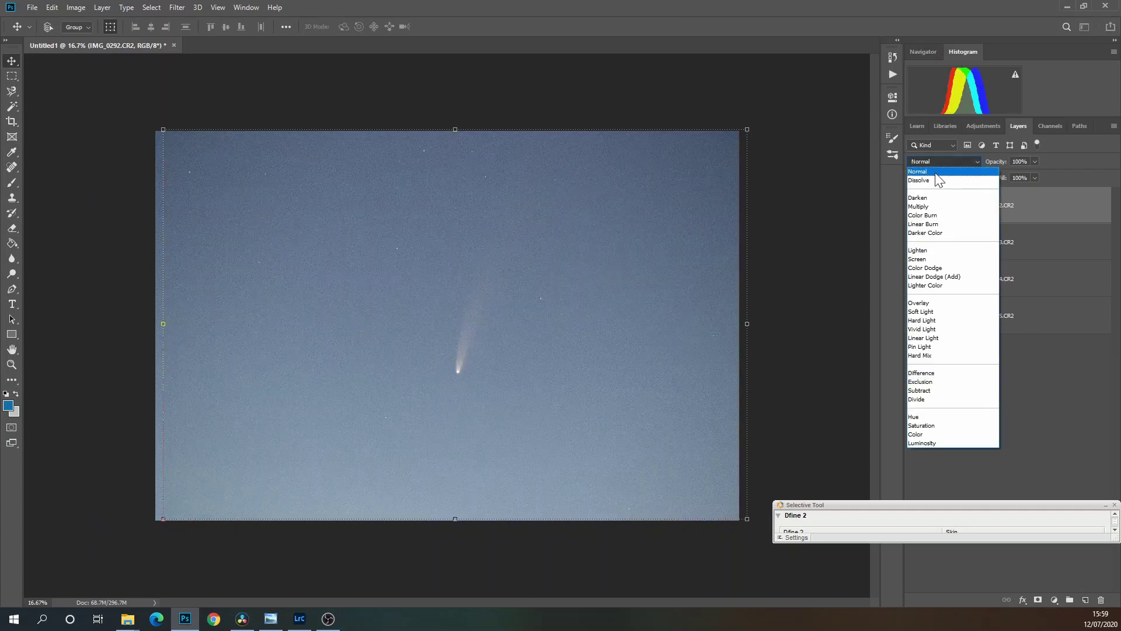
{"action": "left_click", "coordinate": [935, 173]}
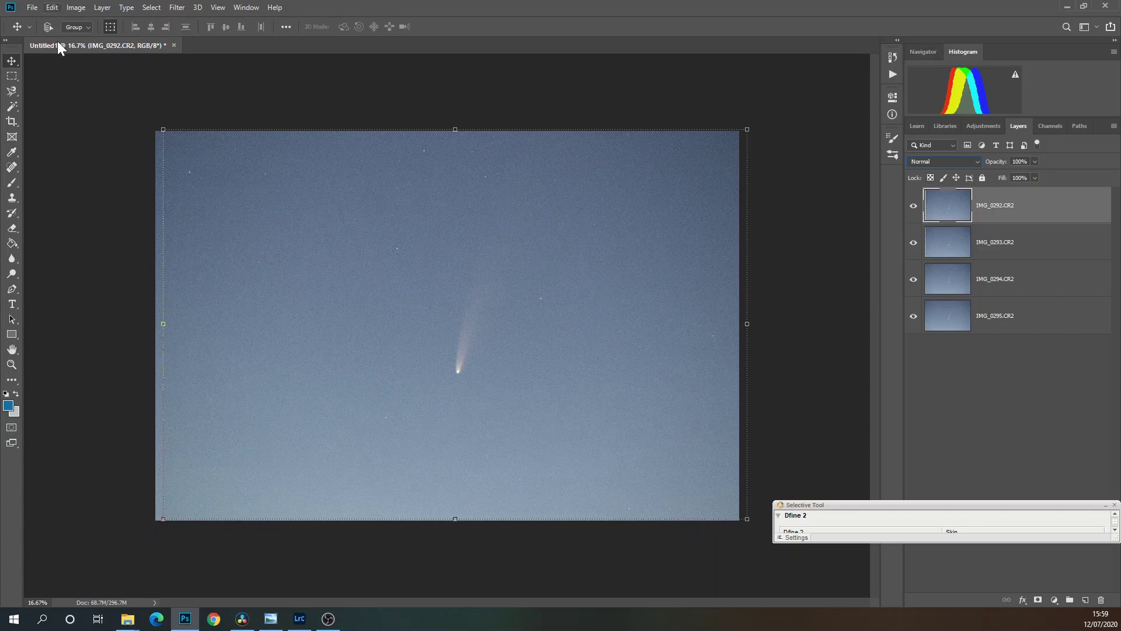
Step: Crop the image to a smaller area around the comet, cutting off the misaligned edges on all sides
{"action": "left_click", "coordinate": [12, 121]}
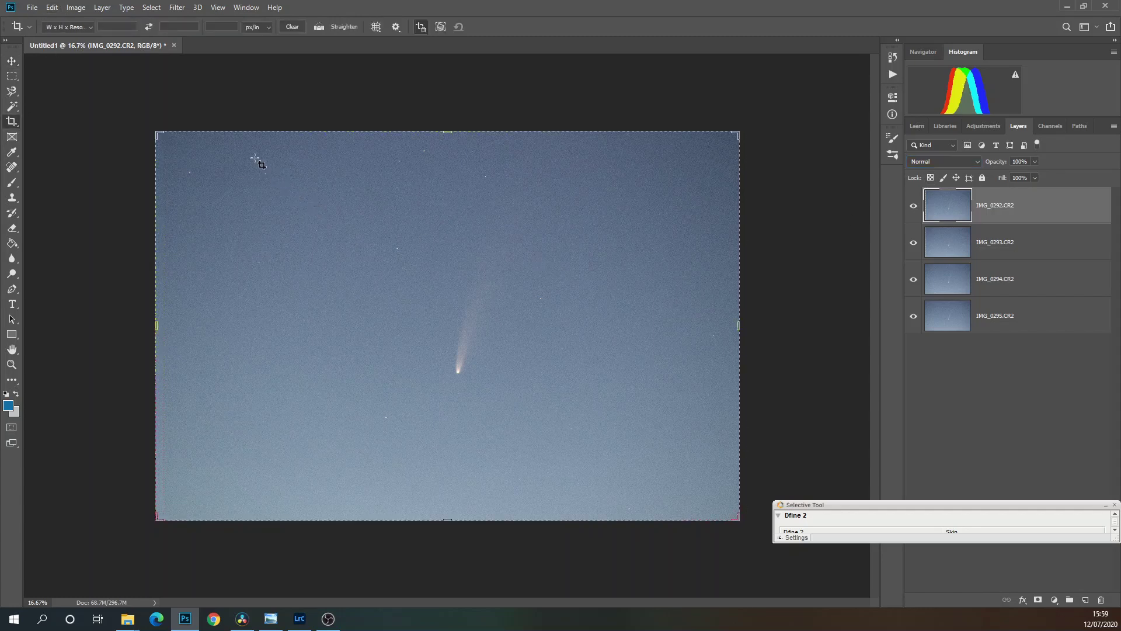
{"action": "left_click_drag", "start_coordinate": [255, 158], "coordinate": [663, 506]}
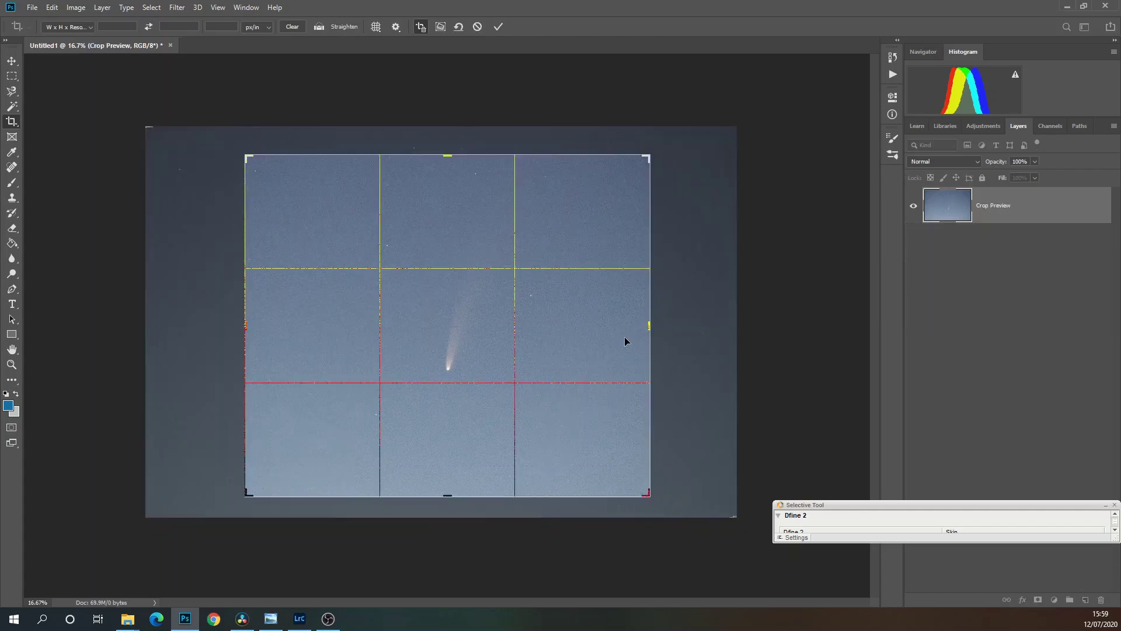
{"action": "key", "text": "Return"}
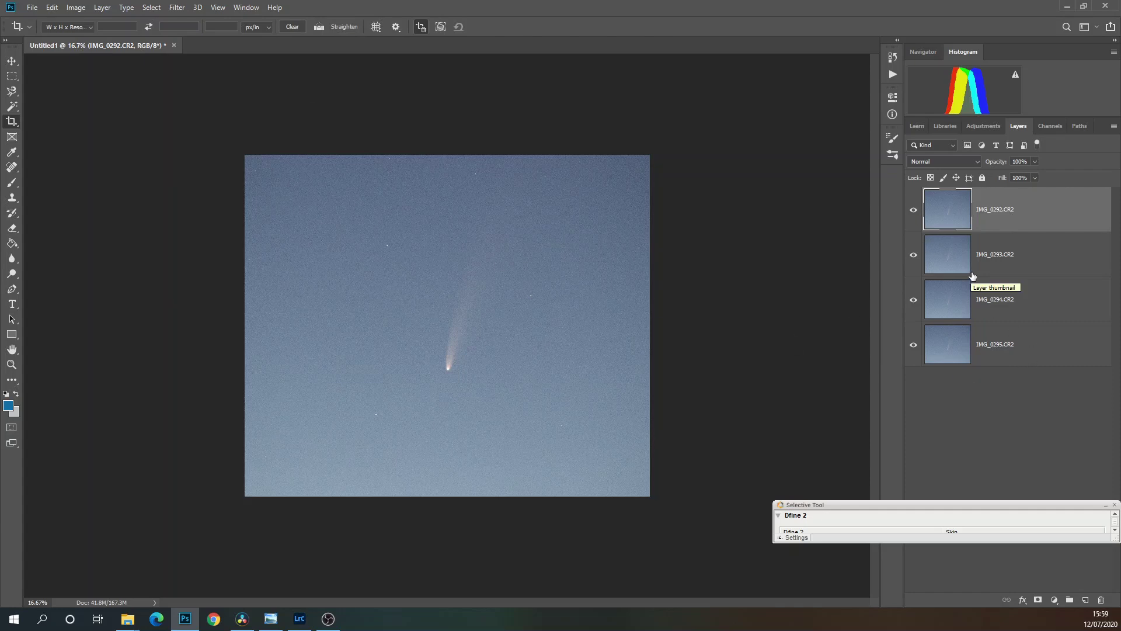
{"action": "key", "text": "ctrl+a"}
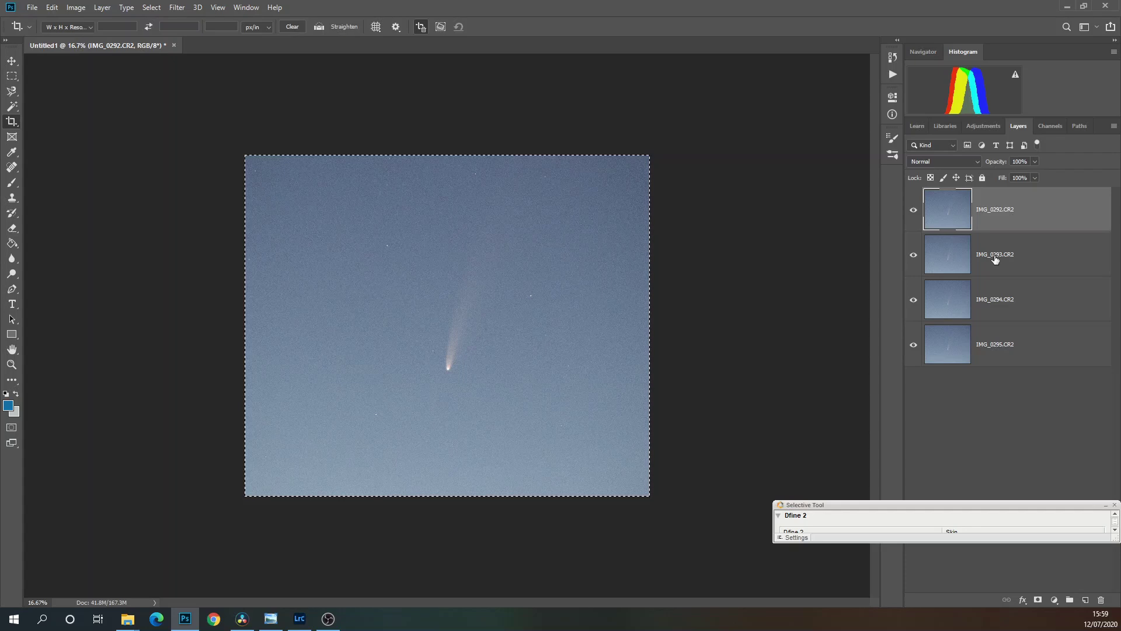
{"action": "left_click", "coordinate": [151, 7]}
{"action": "left_click", "coordinate": [161, 30]}
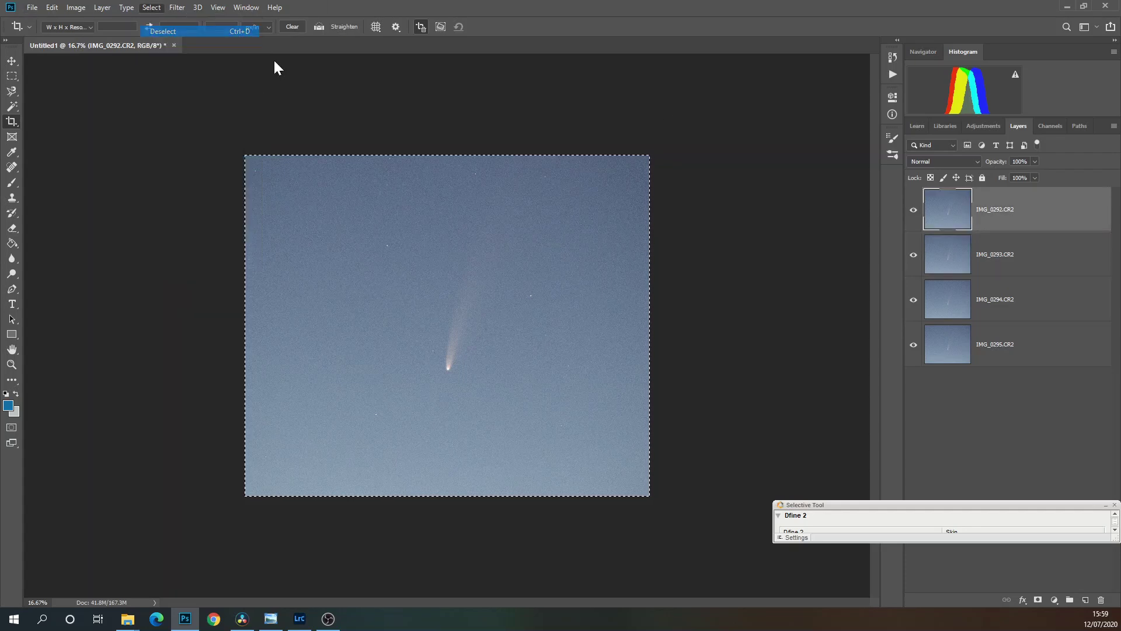
Step: Select all four layers, IMG_0292.CR2 to IMG_0295.CR2, and convert them into a single smart object
{"action": "left_click", "coordinate": [1000, 262], "text": "shift"}
{"action": "left_click", "coordinate": [1014, 321], "text": "shift"}
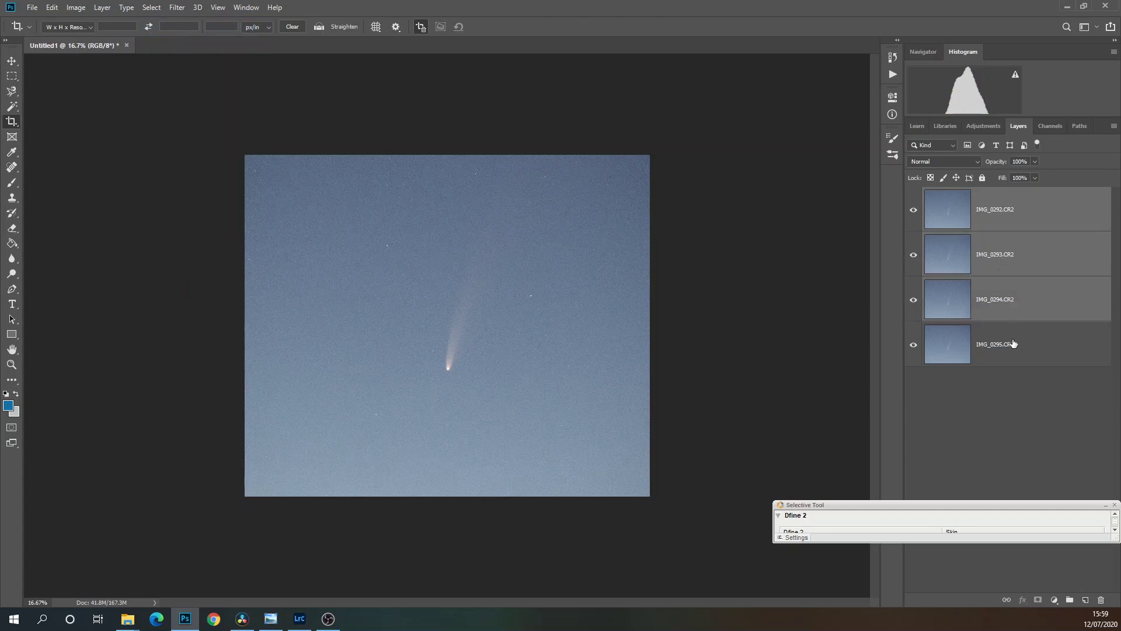
{"action": "left_click", "coordinate": [1014, 344], "text": "shift"}
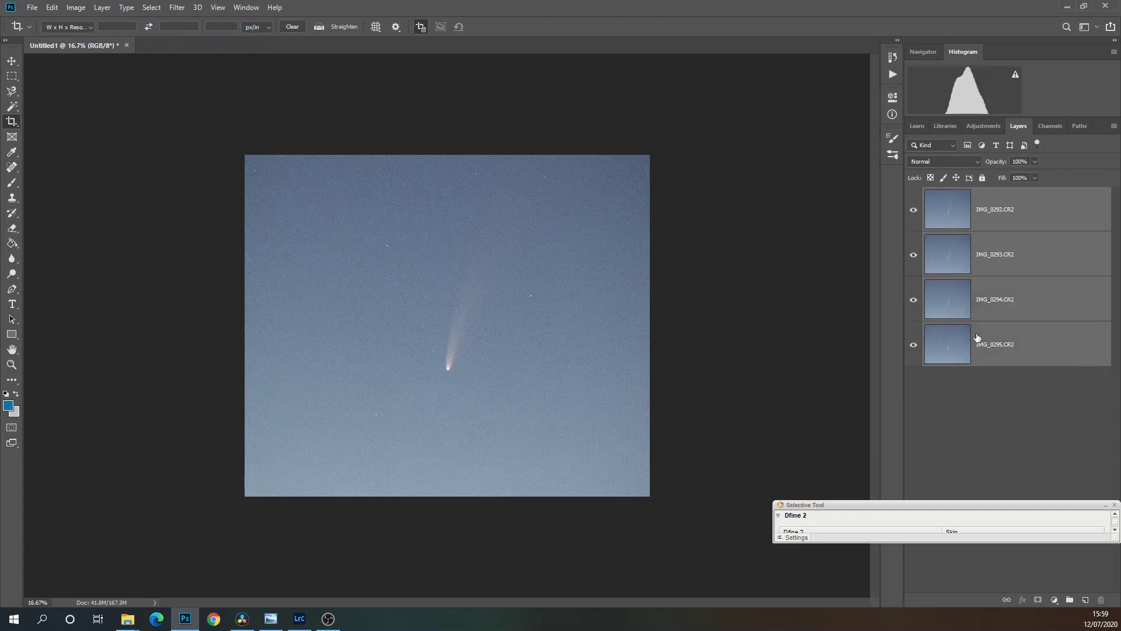
{"action": "left_click", "coordinate": [102, 8]}
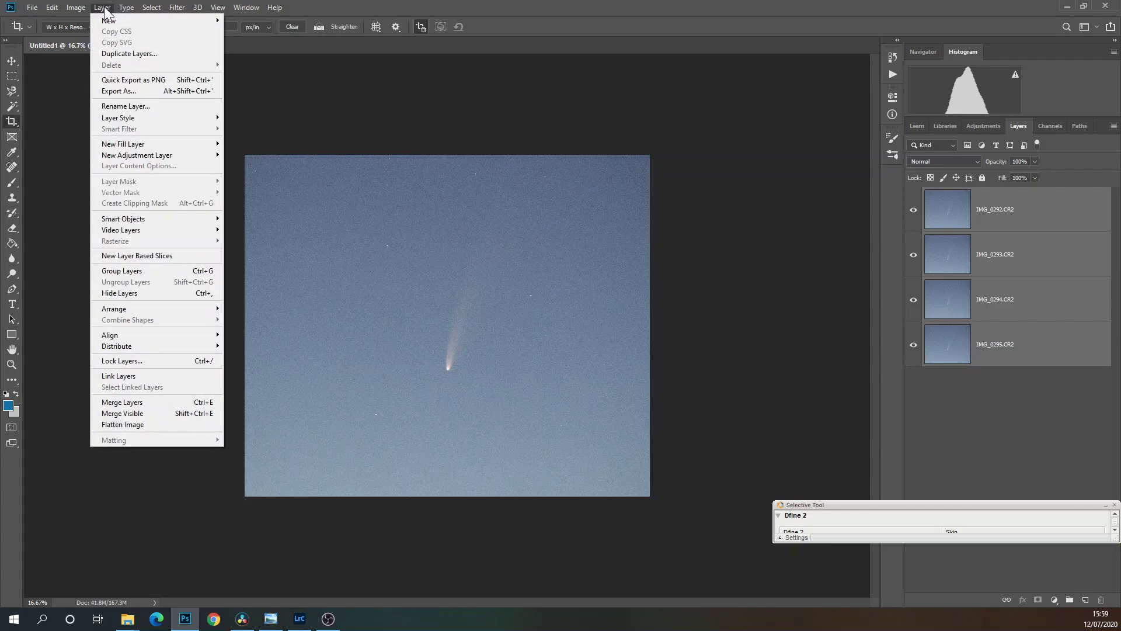
{"action": "mouse_move", "coordinate": [121, 224]}
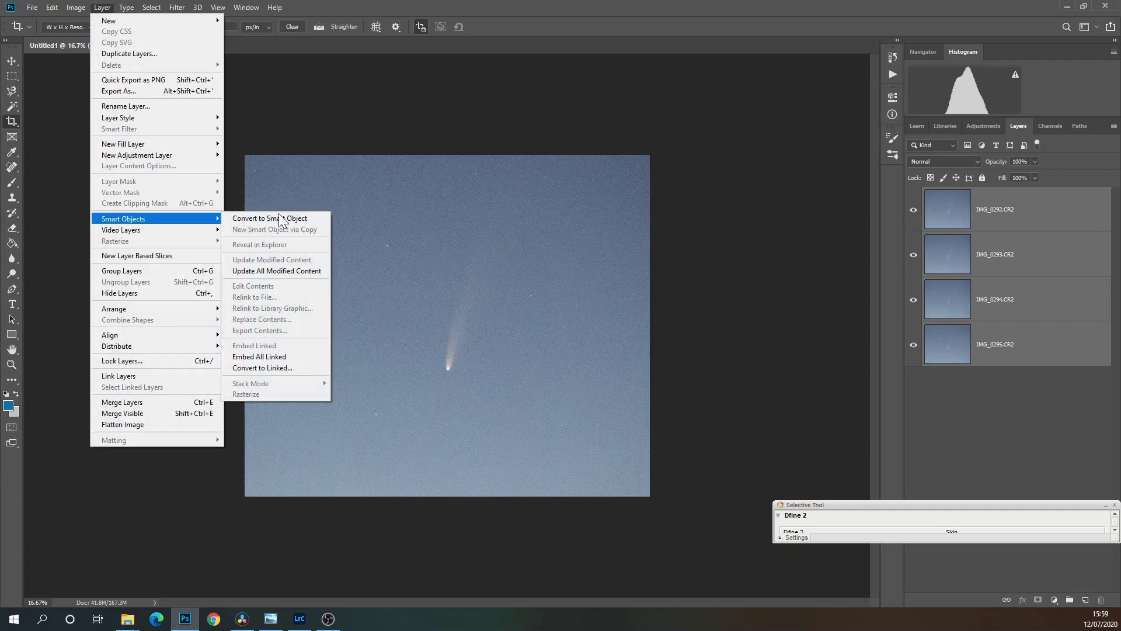
{"action": "left_click", "coordinate": [315, 221]}
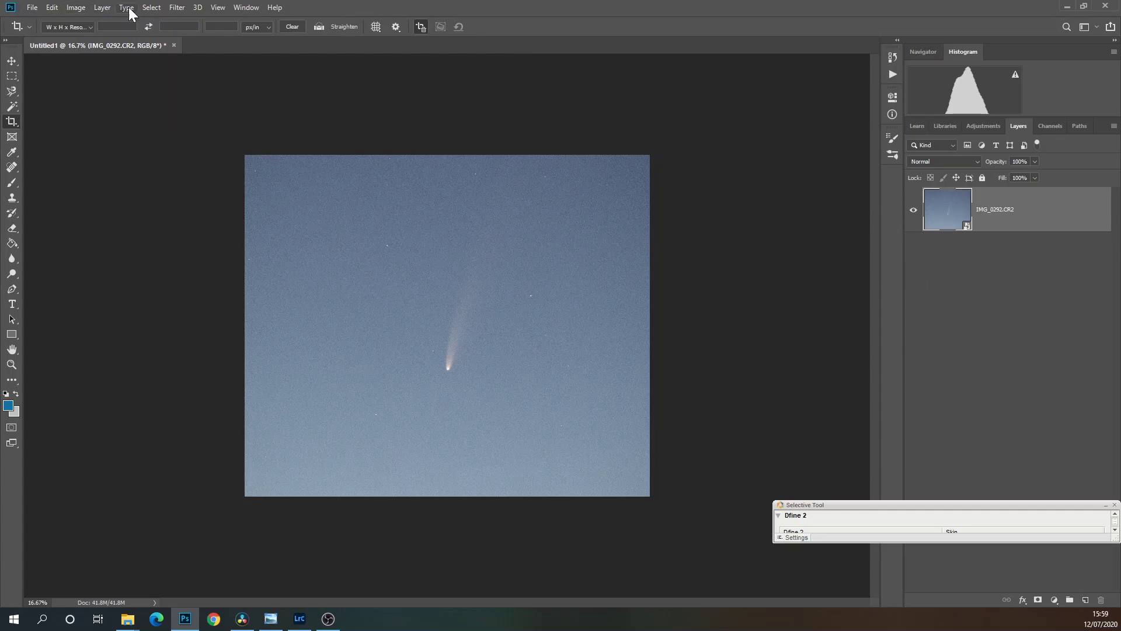
Step: Set the smart object's stack mode to Median
{"action": "left_click", "coordinate": [106, 7]}
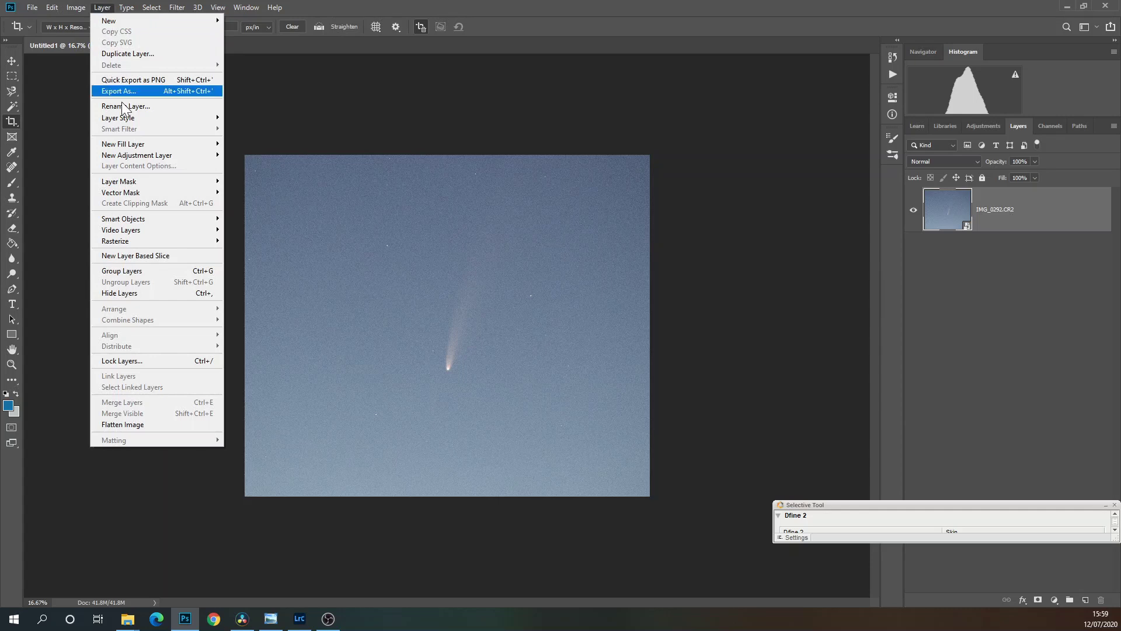
{"action": "mouse_move", "coordinate": [176, 219]}
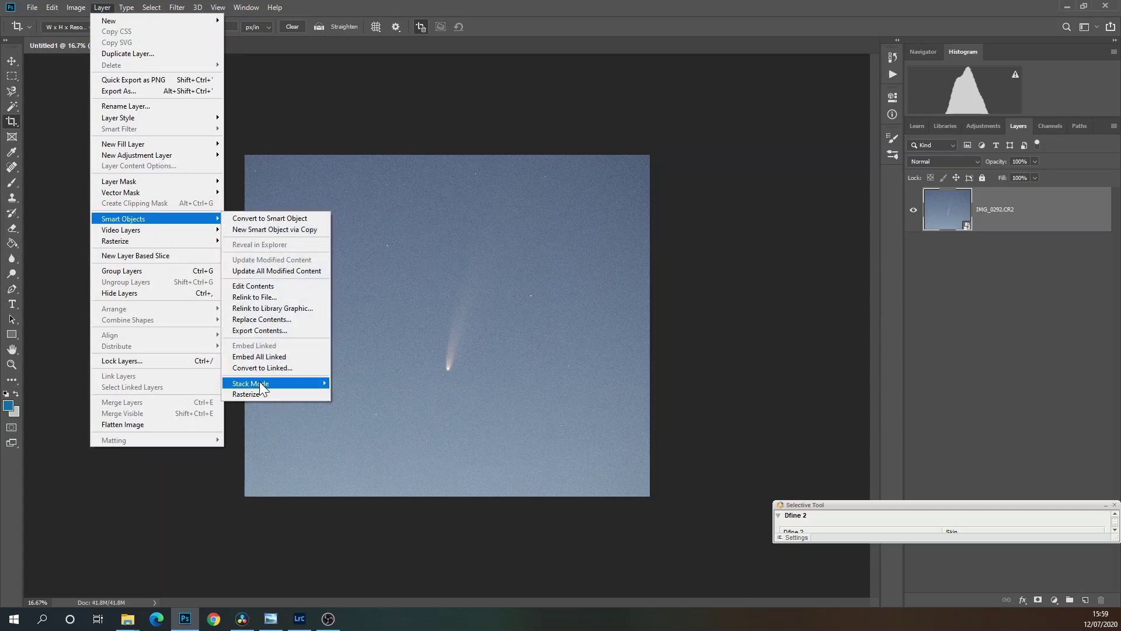
{"action": "mouse_move", "coordinate": [271, 381]}
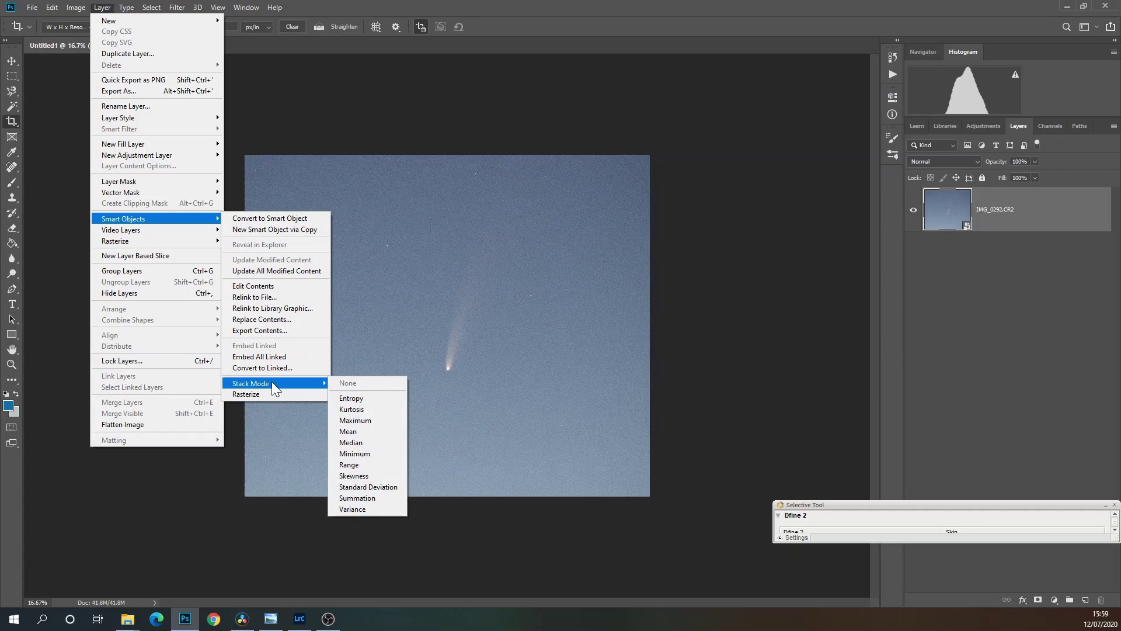
{"action": "left_click", "coordinate": [358, 444]}
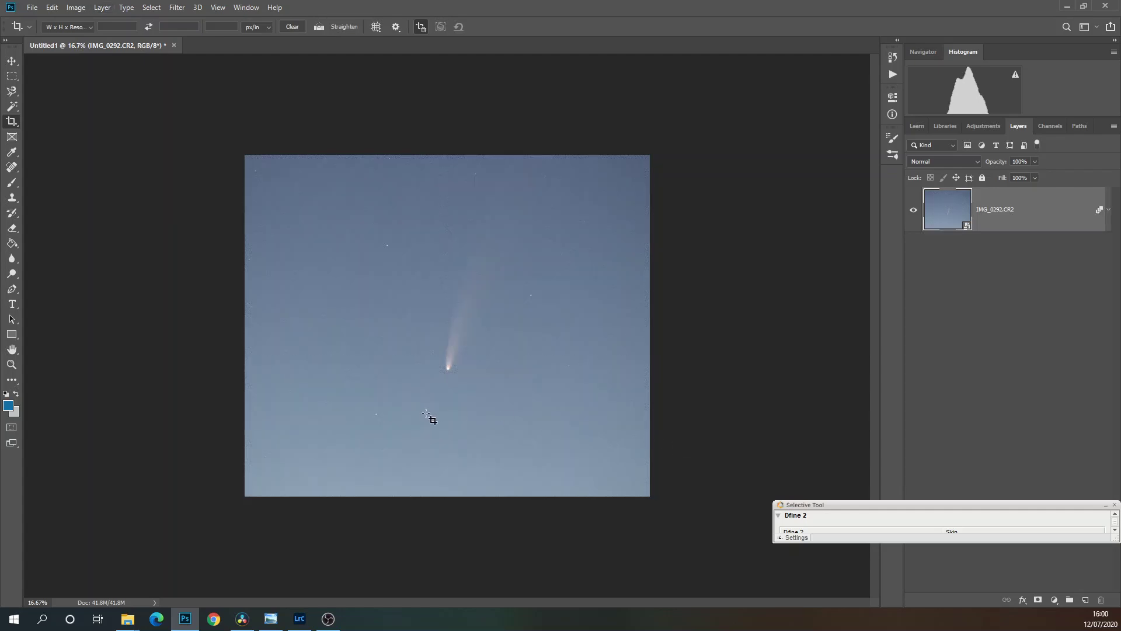
Step: Undo the Median stack rendering and redo it to compare the image noise with and without it
{"action": "left_click", "coordinate": [53, 8]}
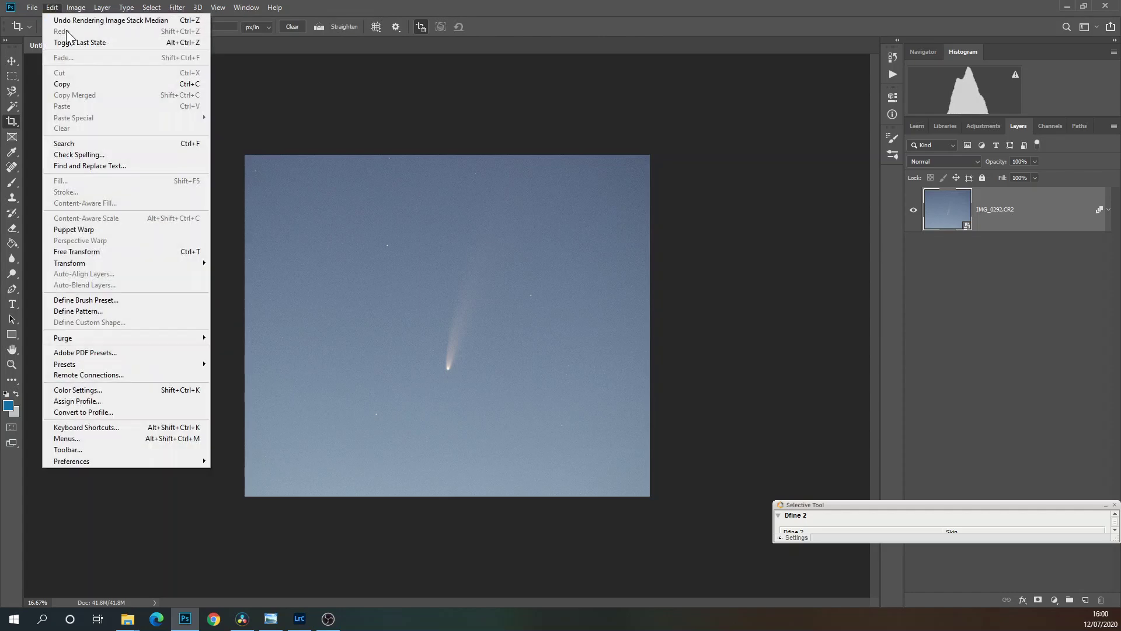
{"action": "left_click", "coordinate": [67, 22]}
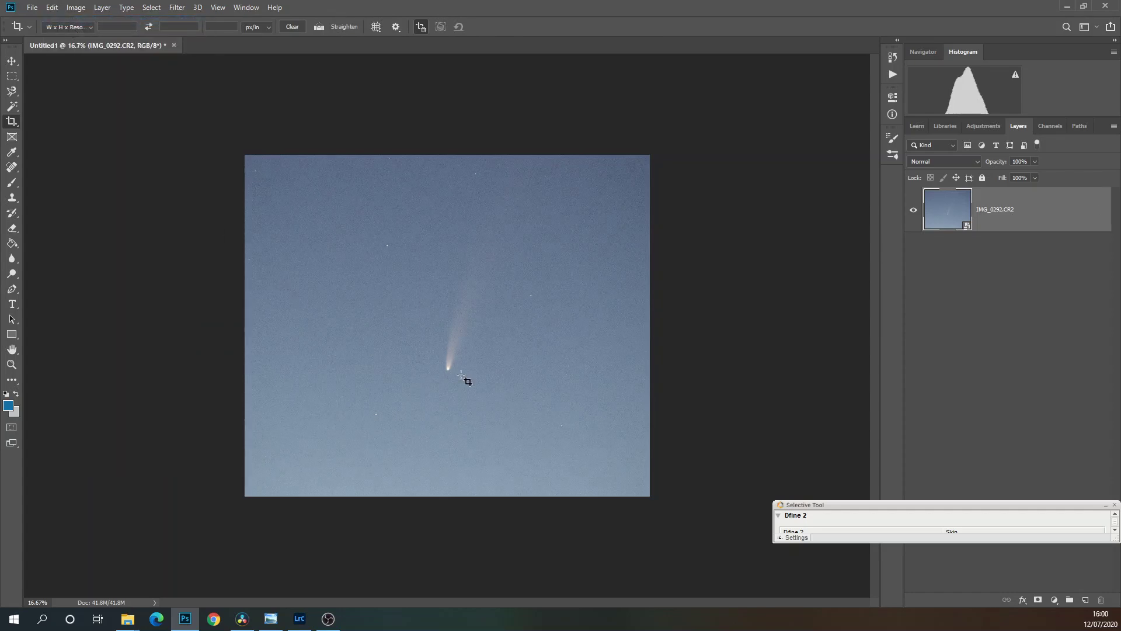
{"action": "left_click", "coordinate": [57, 7]}
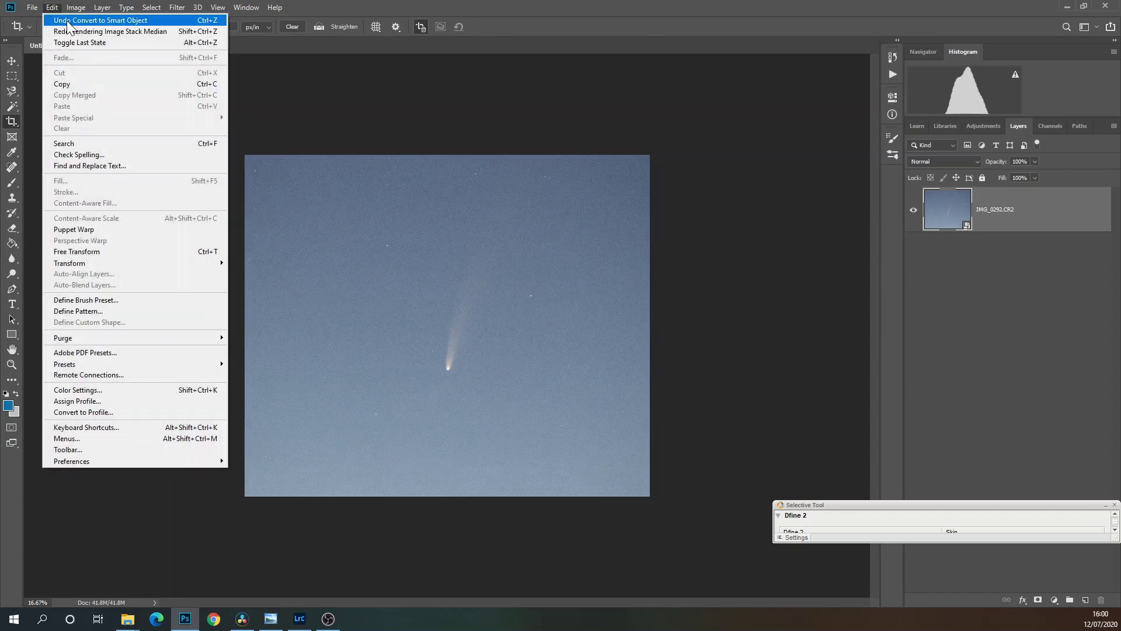
{"action": "left_click", "coordinate": [72, 33]}
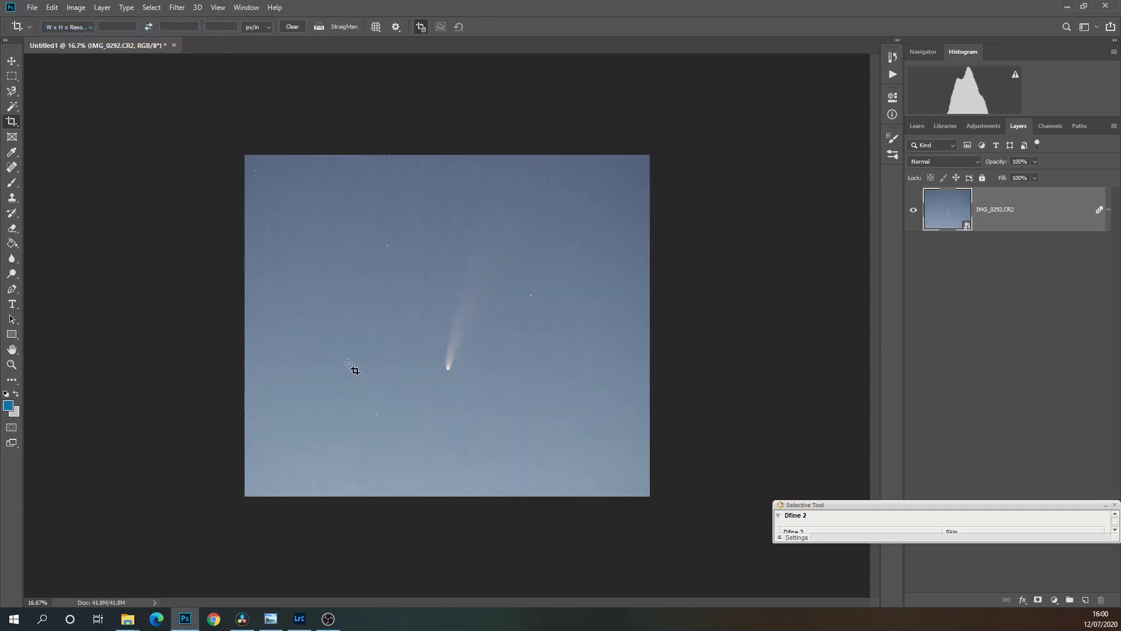
Step: Apply a Levels adjustment to the stacked image with RGB input levels of 74, 1.17 and 255
{"action": "key", "text": "ctrl"}
{"action": "key", "text": "ctrl+l"}
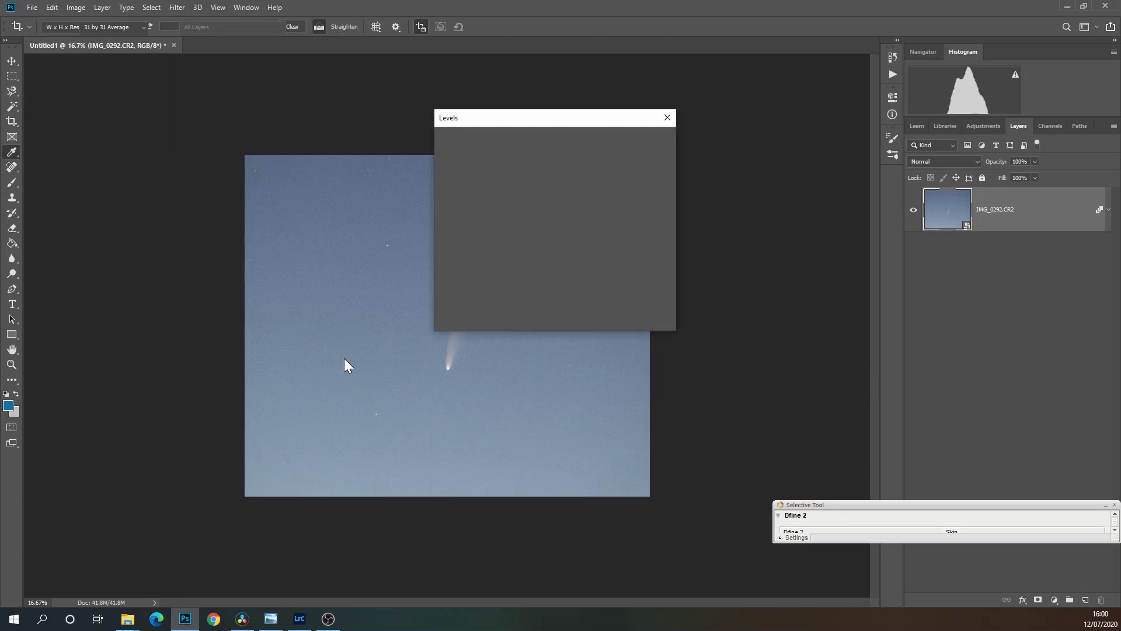
{"action": "left_click_drag", "start_coordinate": [527, 120], "coordinate": [743, 149]}
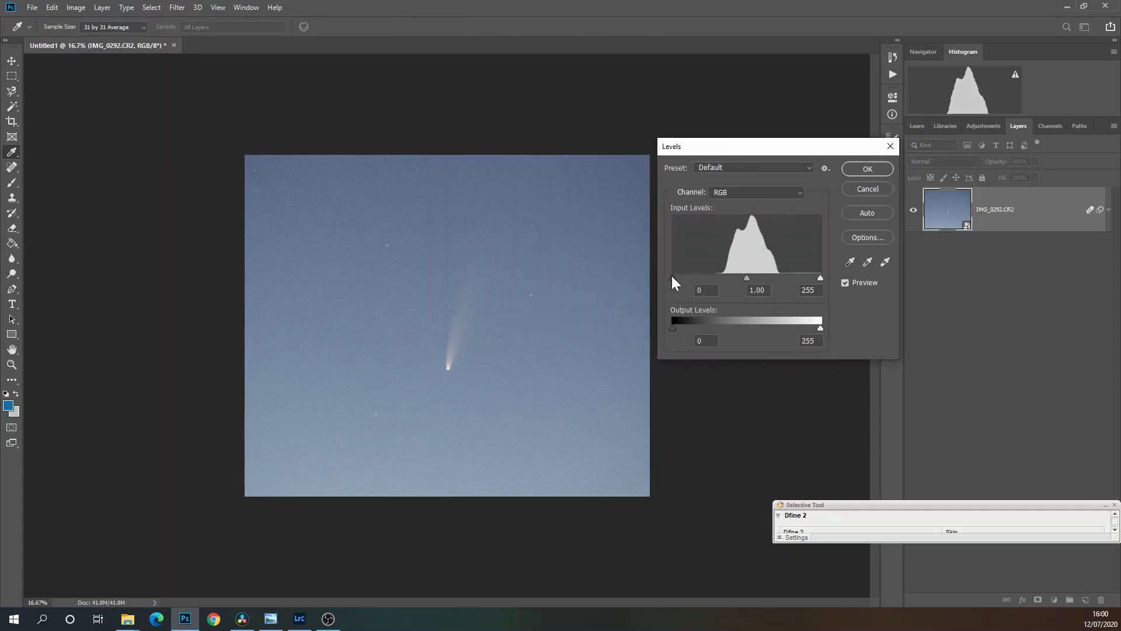
{"action": "left_click_drag", "start_coordinate": [673, 277], "coordinate": [787, 278]}
{"action": "left_click_drag", "start_coordinate": [703, 275], "coordinate": [713, 276]}
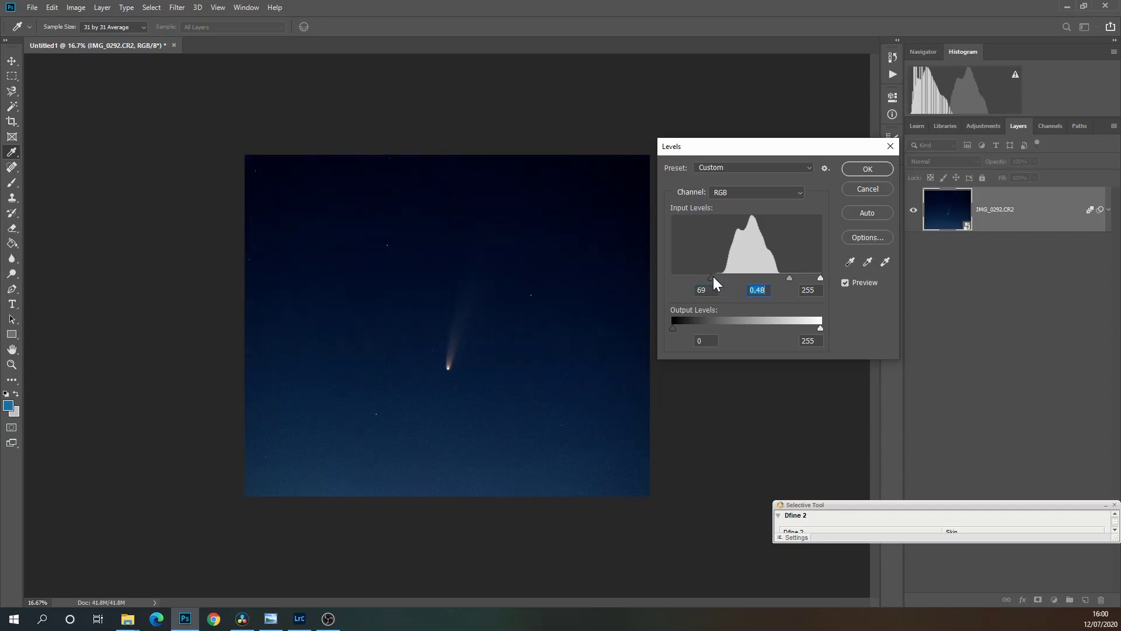
{"action": "left_click_drag", "start_coordinate": [785, 277], "coordinate": [764, 269]}
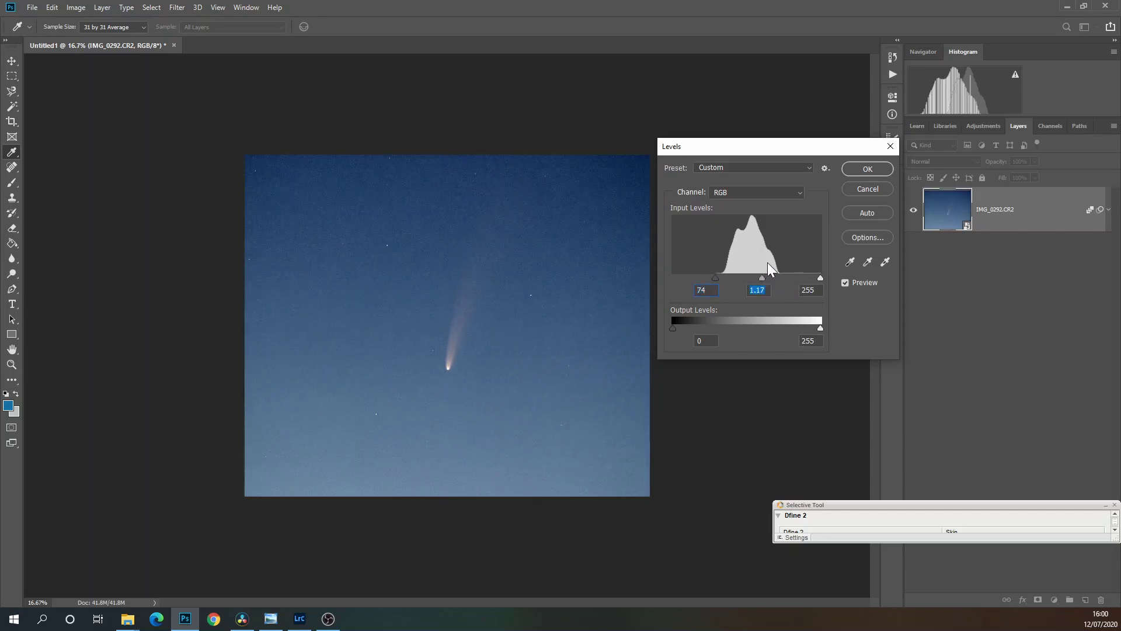
{"action": "left_click", "coordinate": [863, 170]}
{"action": "left_click", "coordinate": [32, 7]}
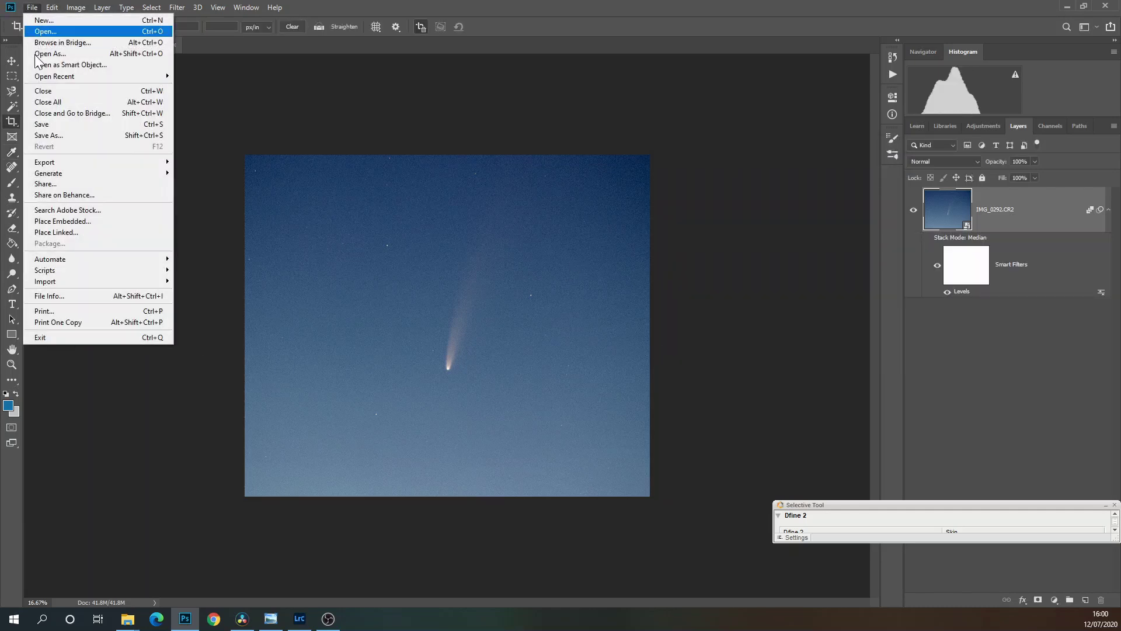
{"action": "left_click", "coordinate": [80, 140]}
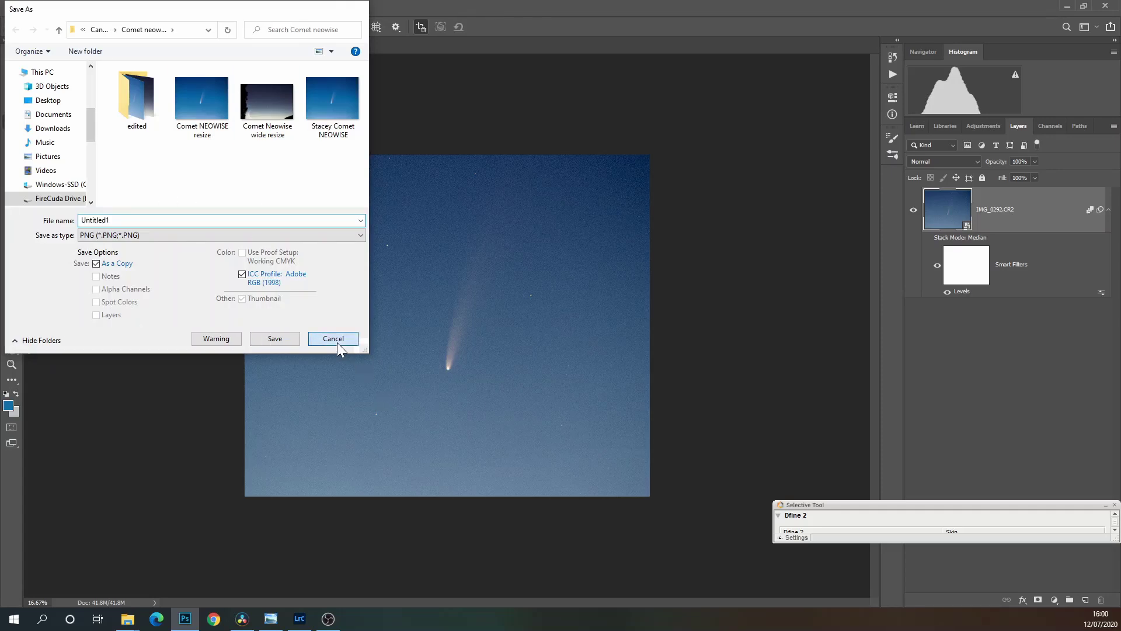
{"action": "left_click", "coordinate": [338, 342]}
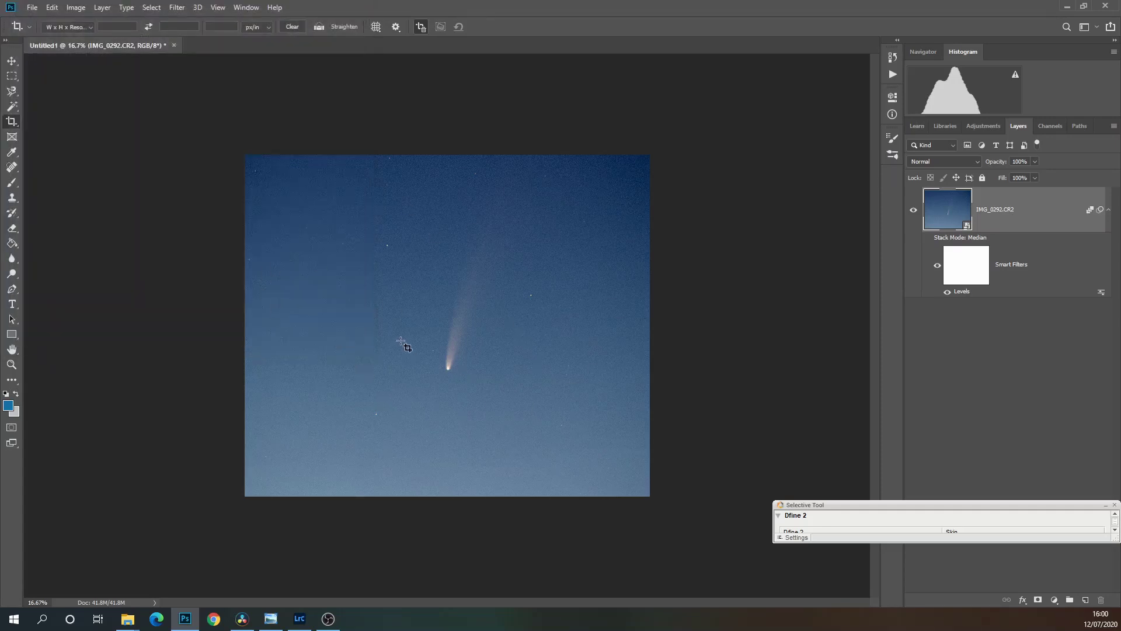